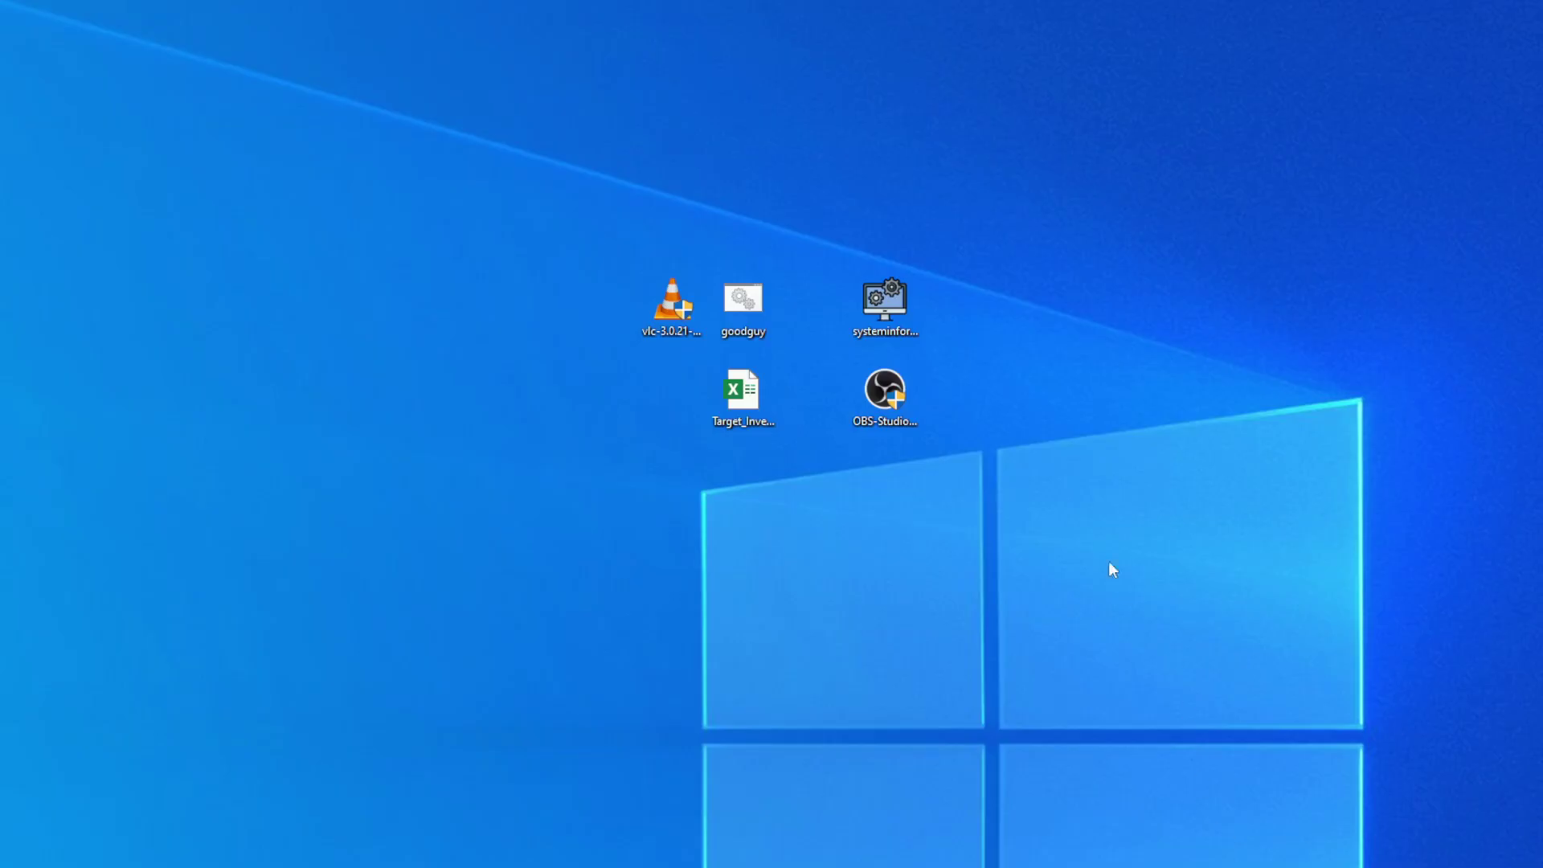
left_click_drag(612, 208, 998, 506)
left_click(612, 315)
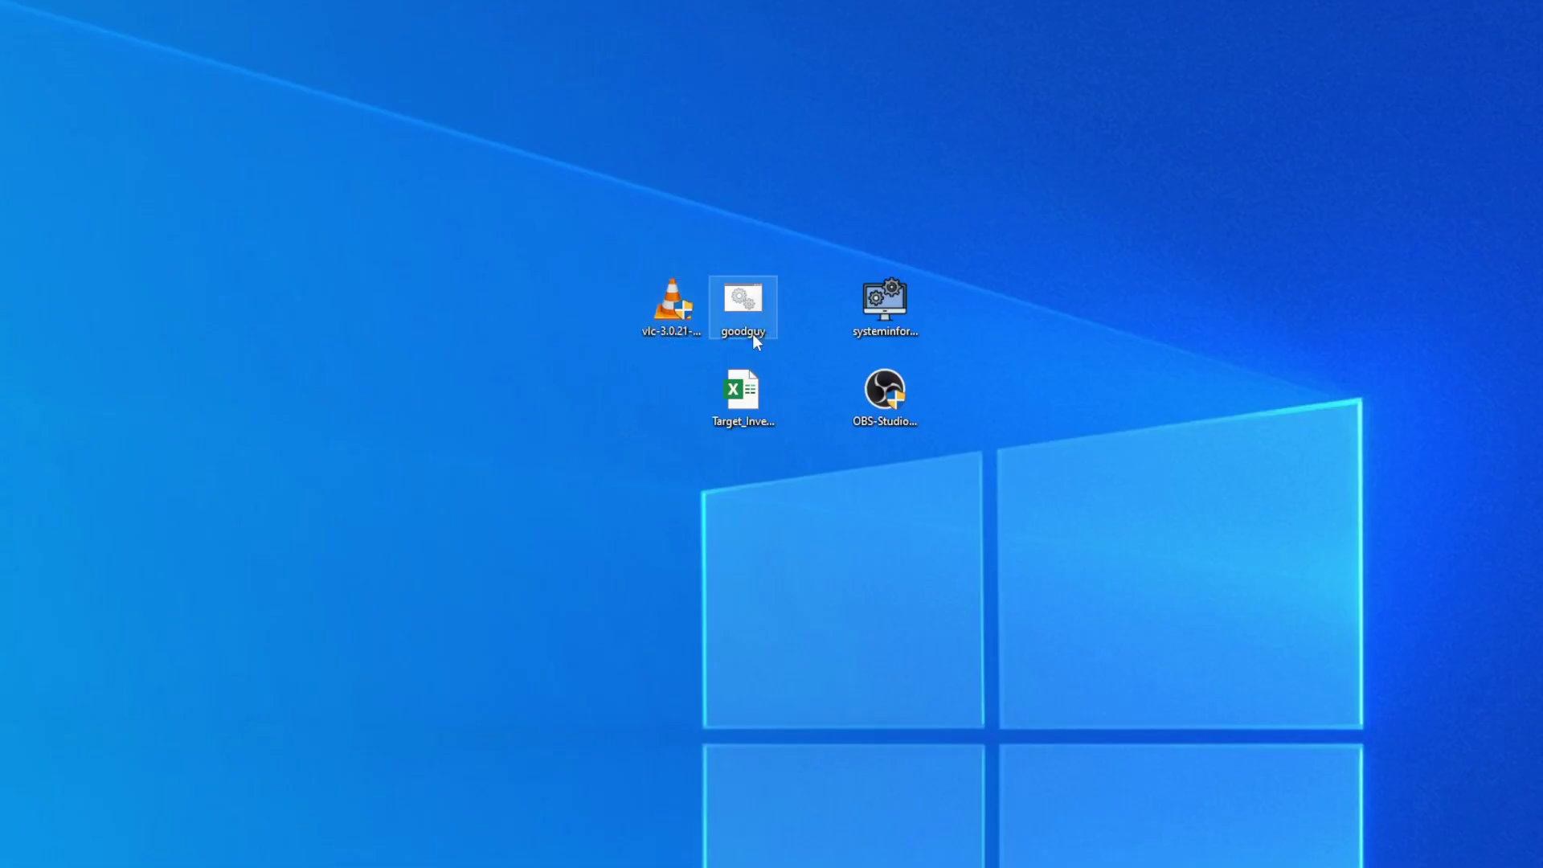
mouse_move(777, 319)
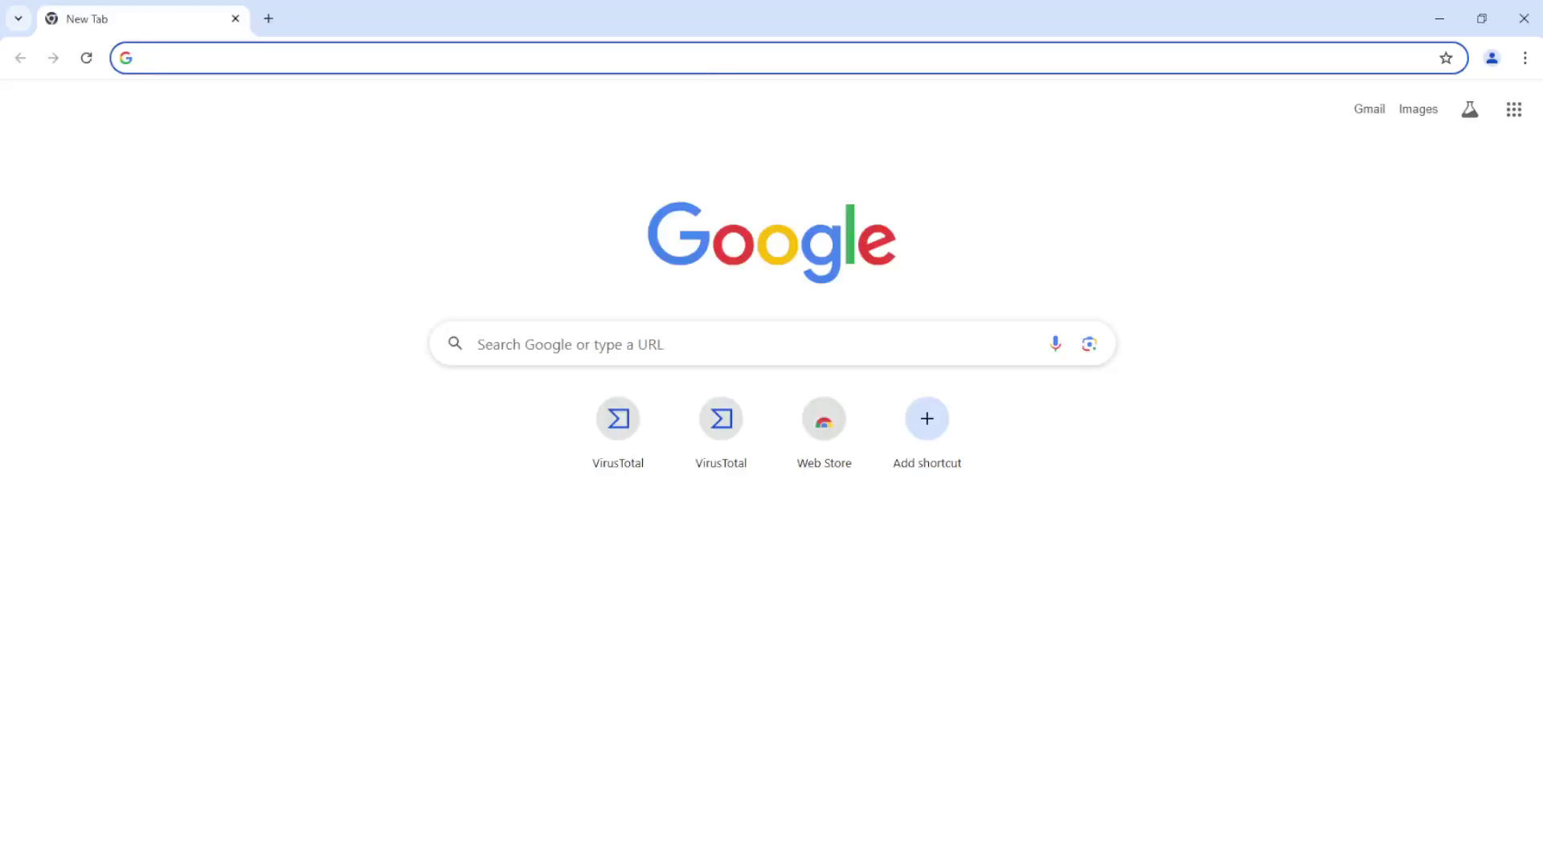
Step: Open virustotal.com in the browser, view its URL scanning option and return to file scanning
left_click(304, 59)
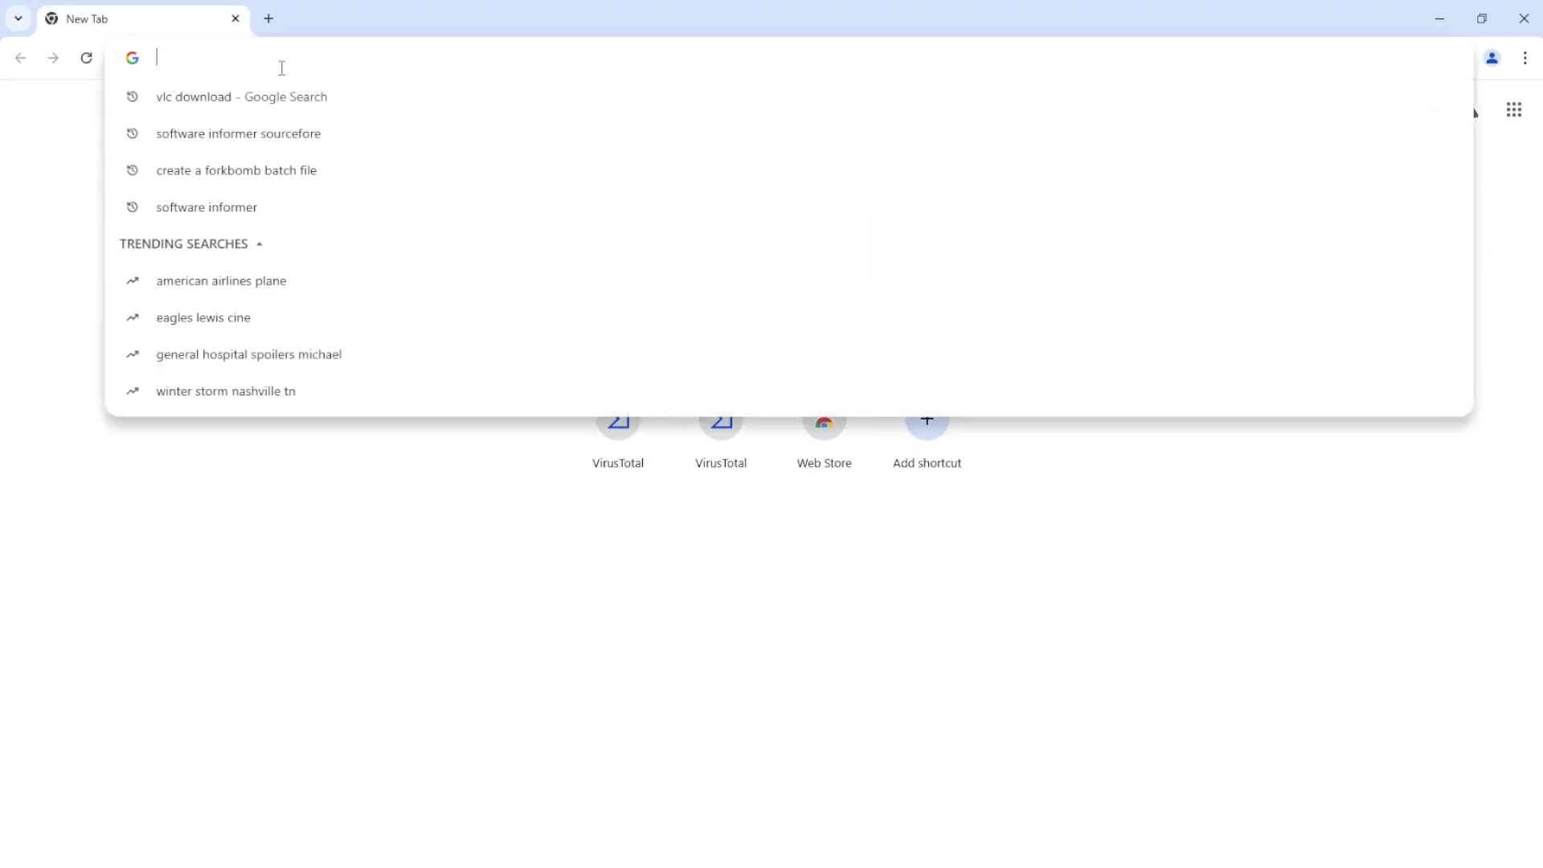
type("virustotal.com")
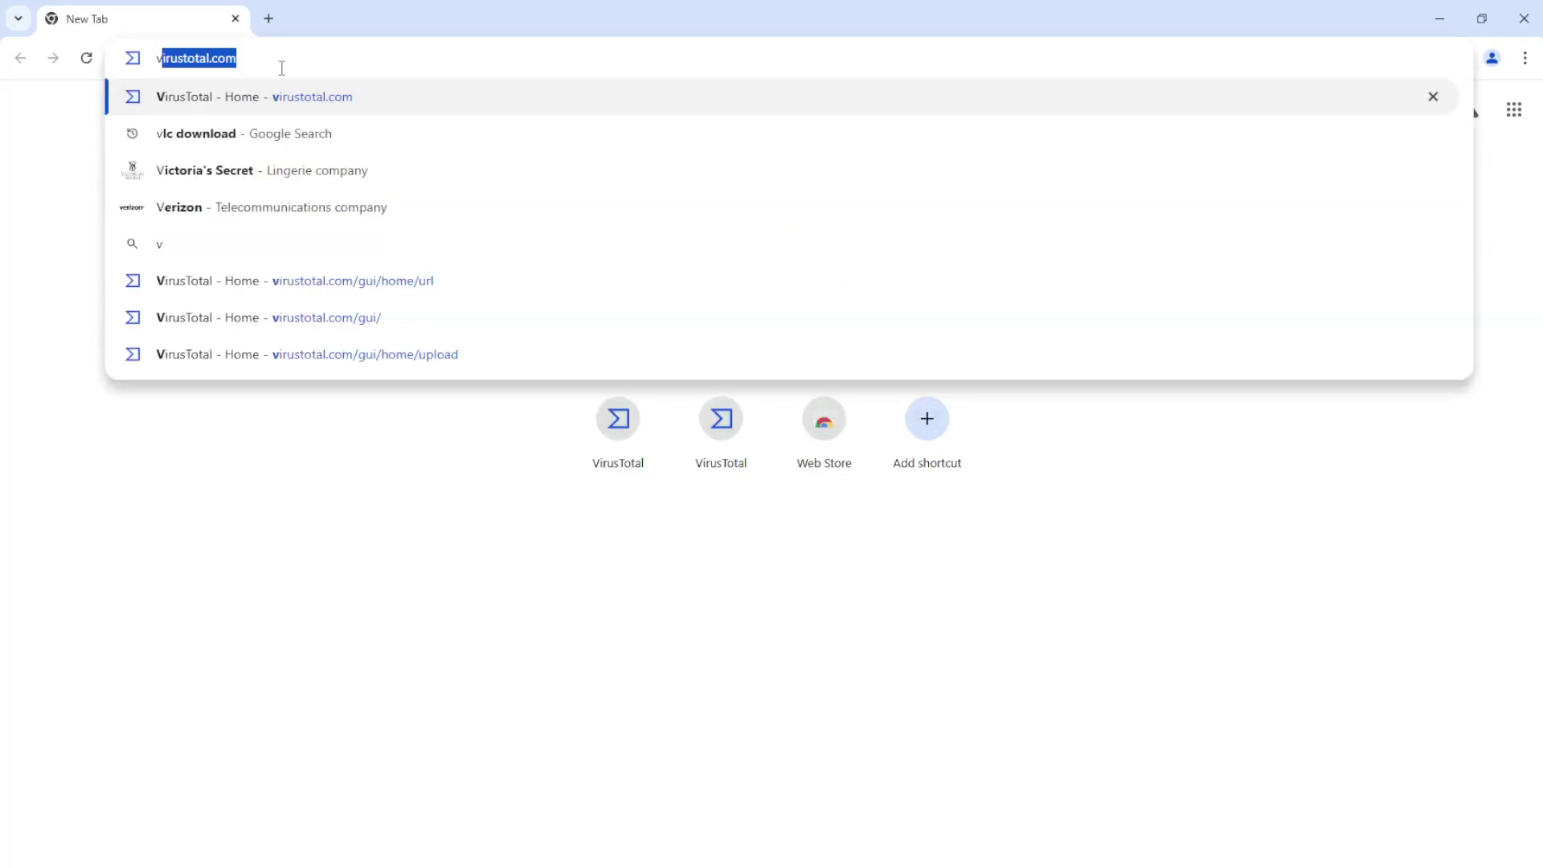
key("Return")
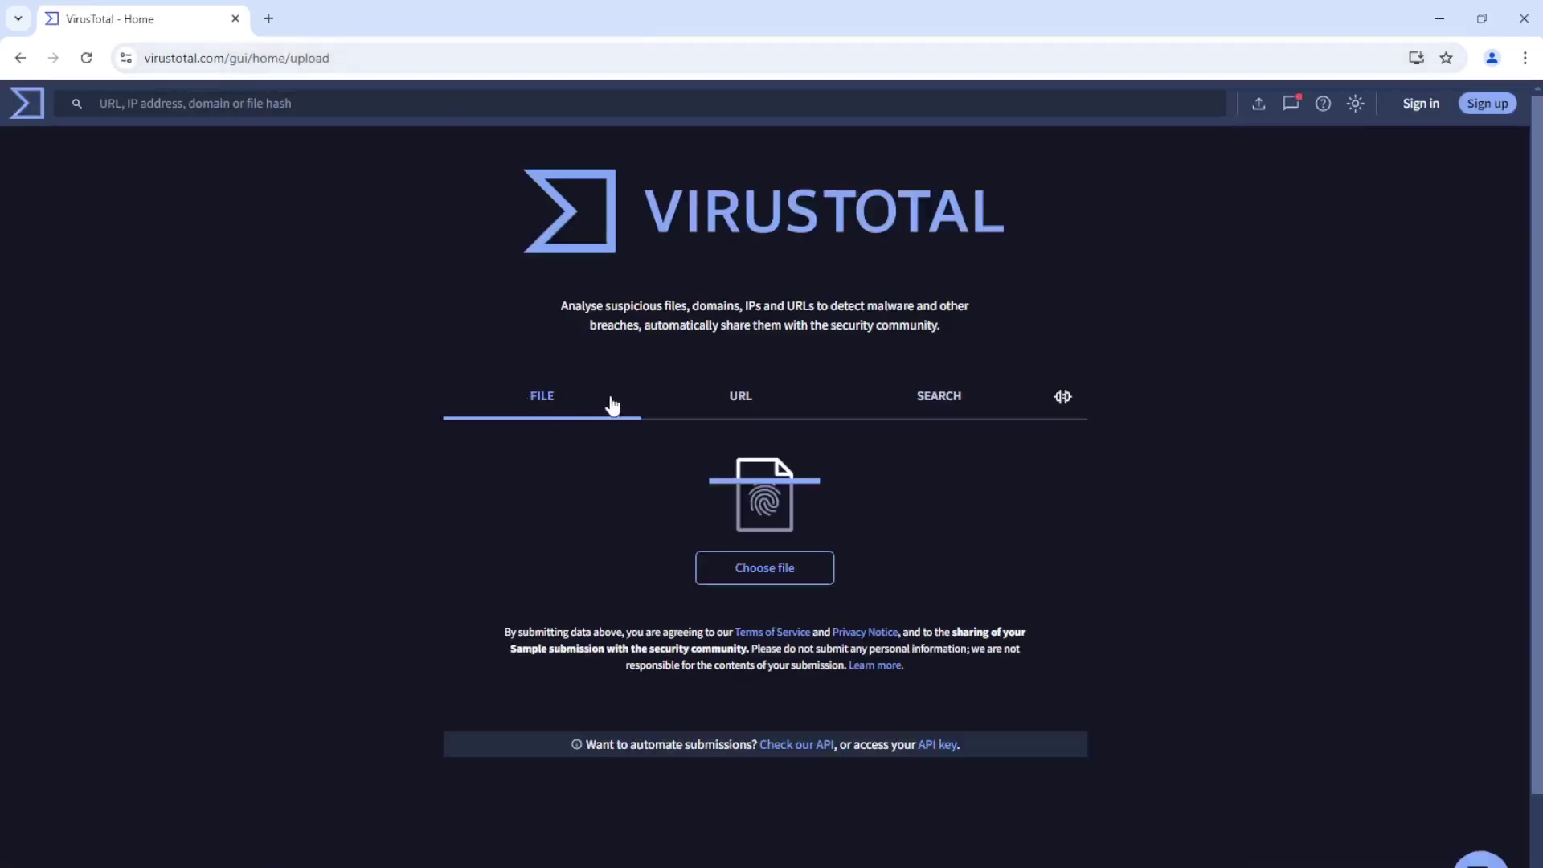
left_click(742, 411)
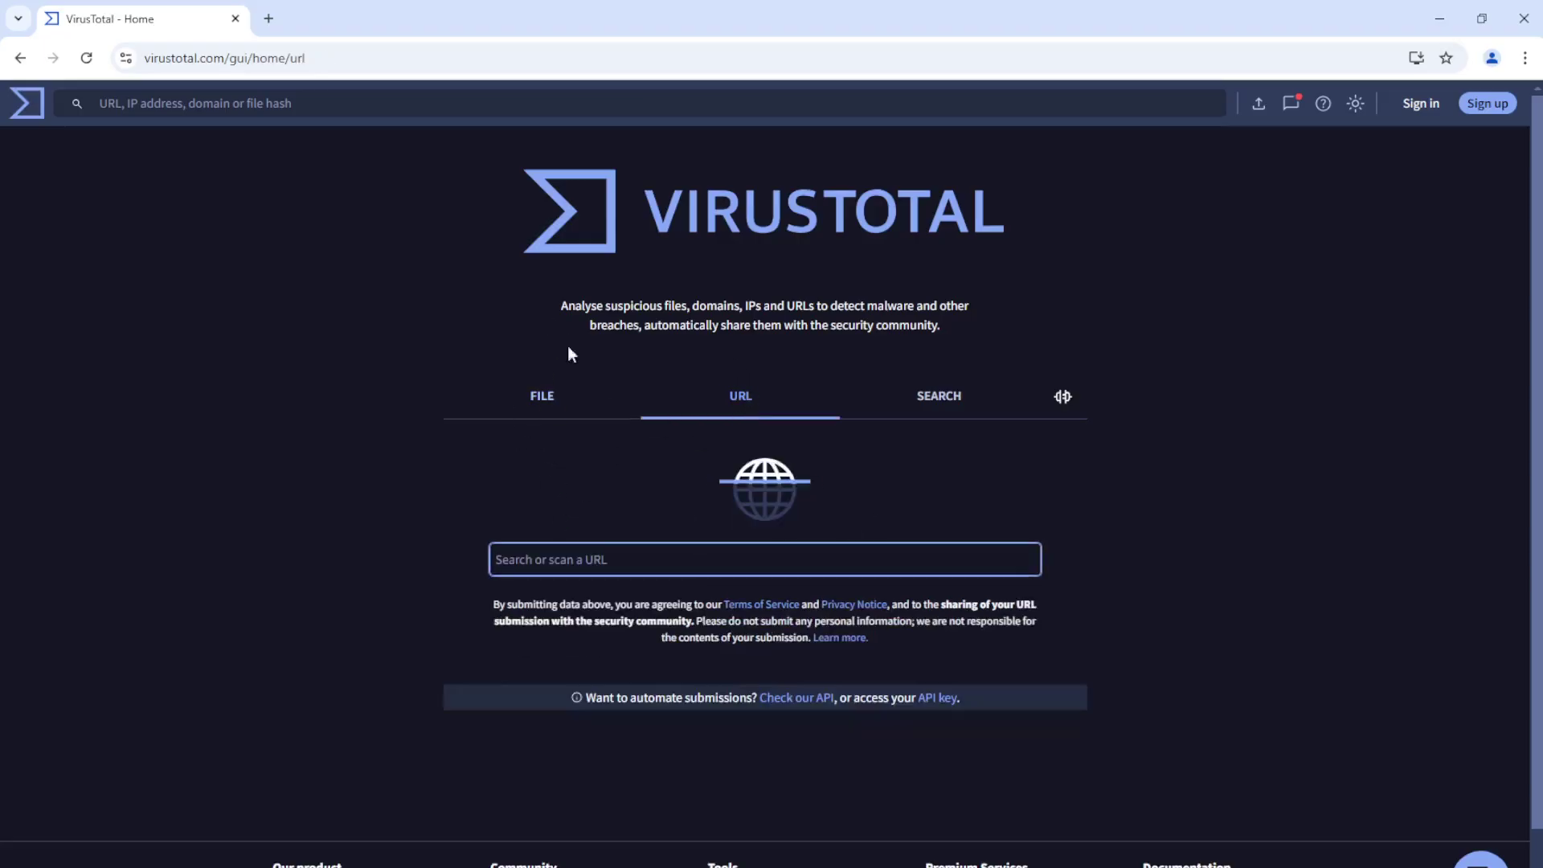
left_click(552, 399)
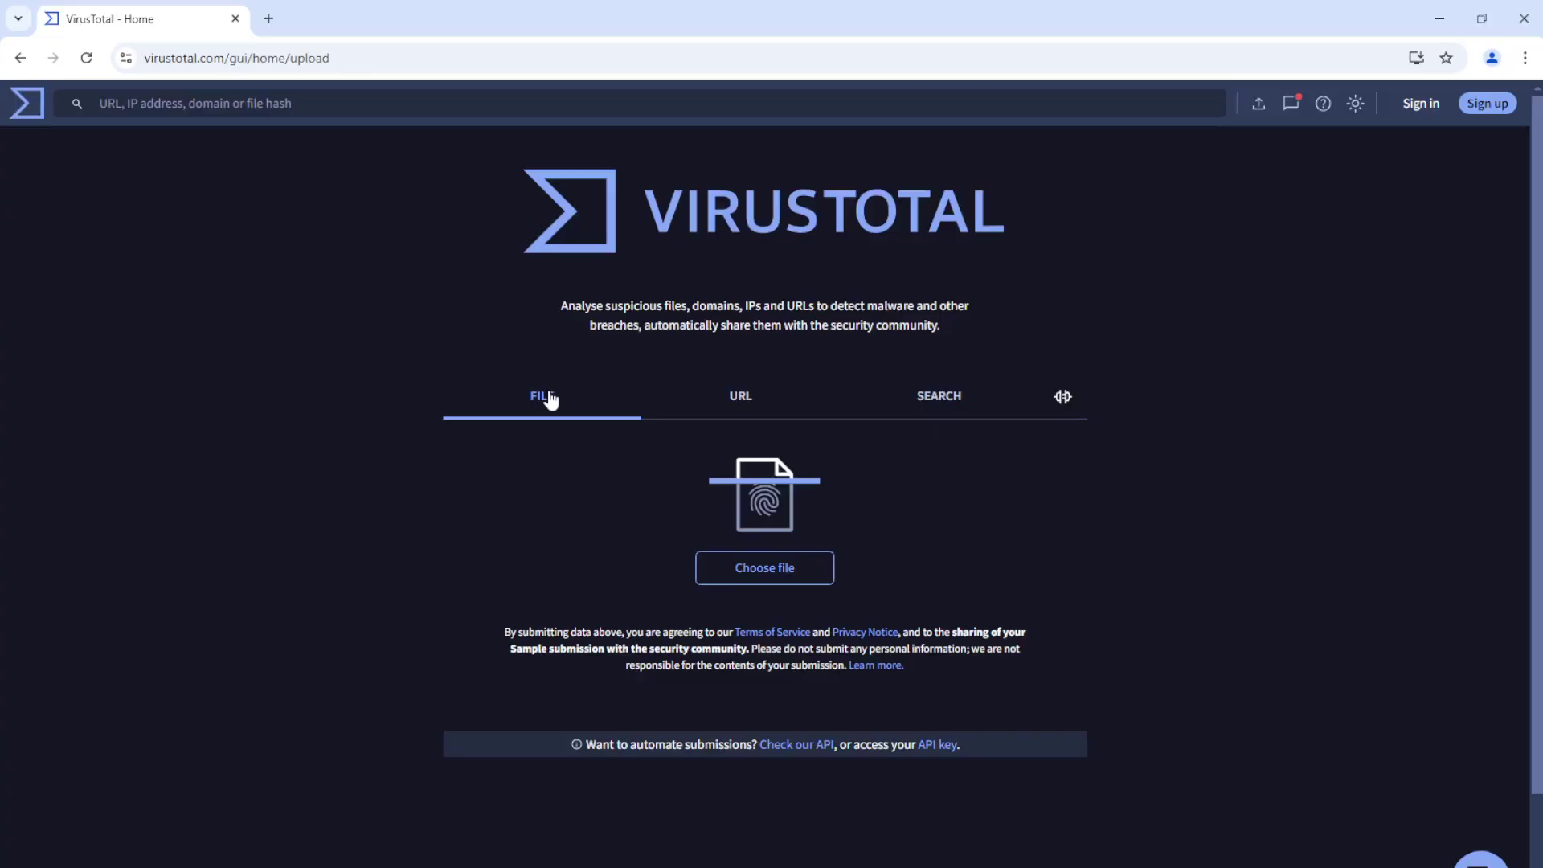
Step: Upload the goodguy batch file from the Desktop to VirusTotal and review the security vendors' analysis
left_click(775, 580)
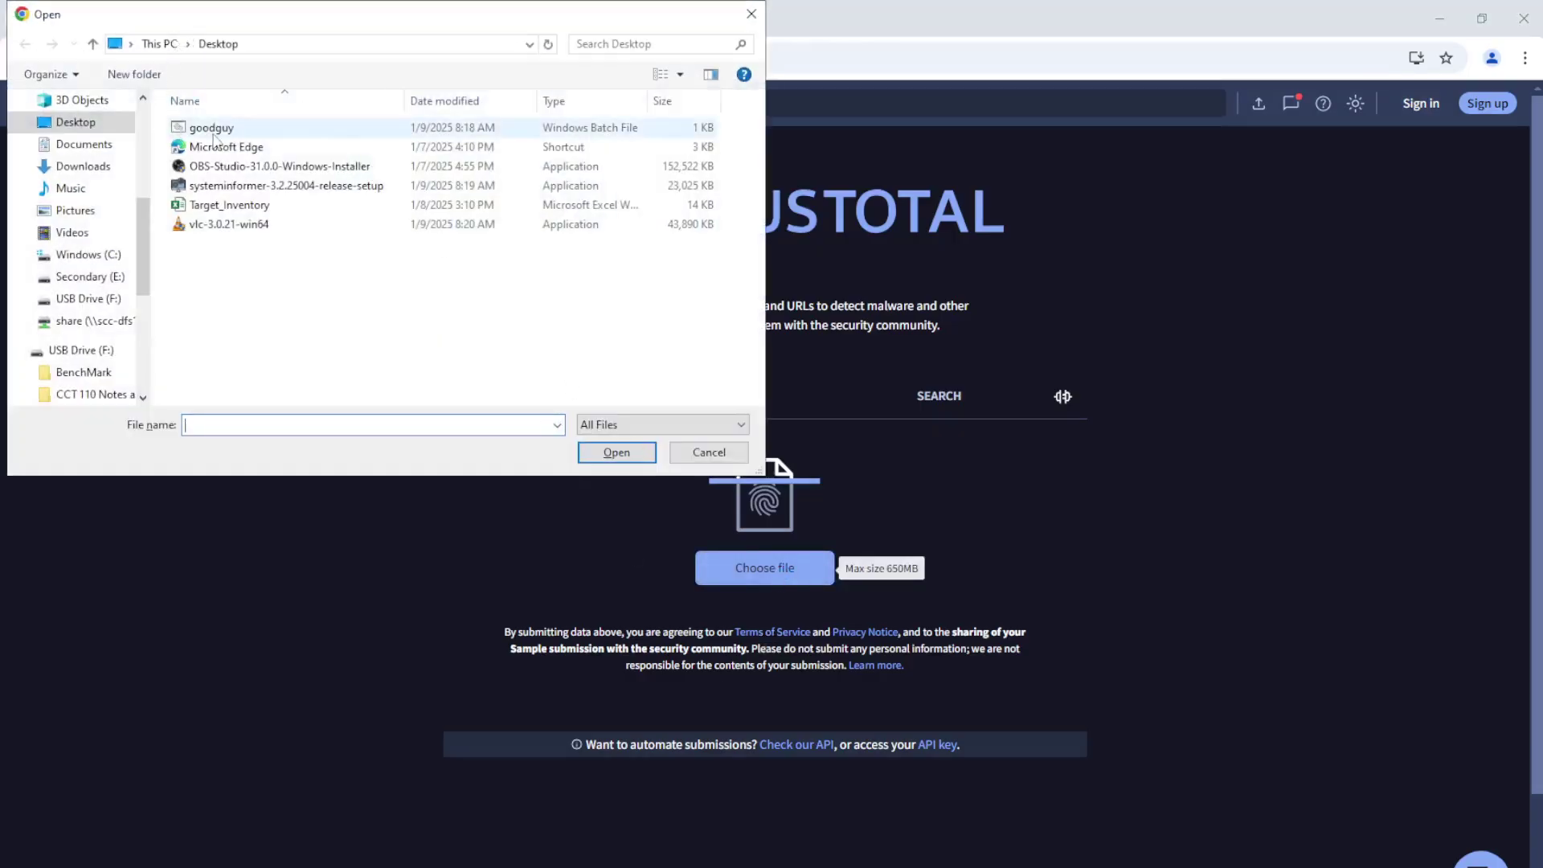
left_click(215, 137)
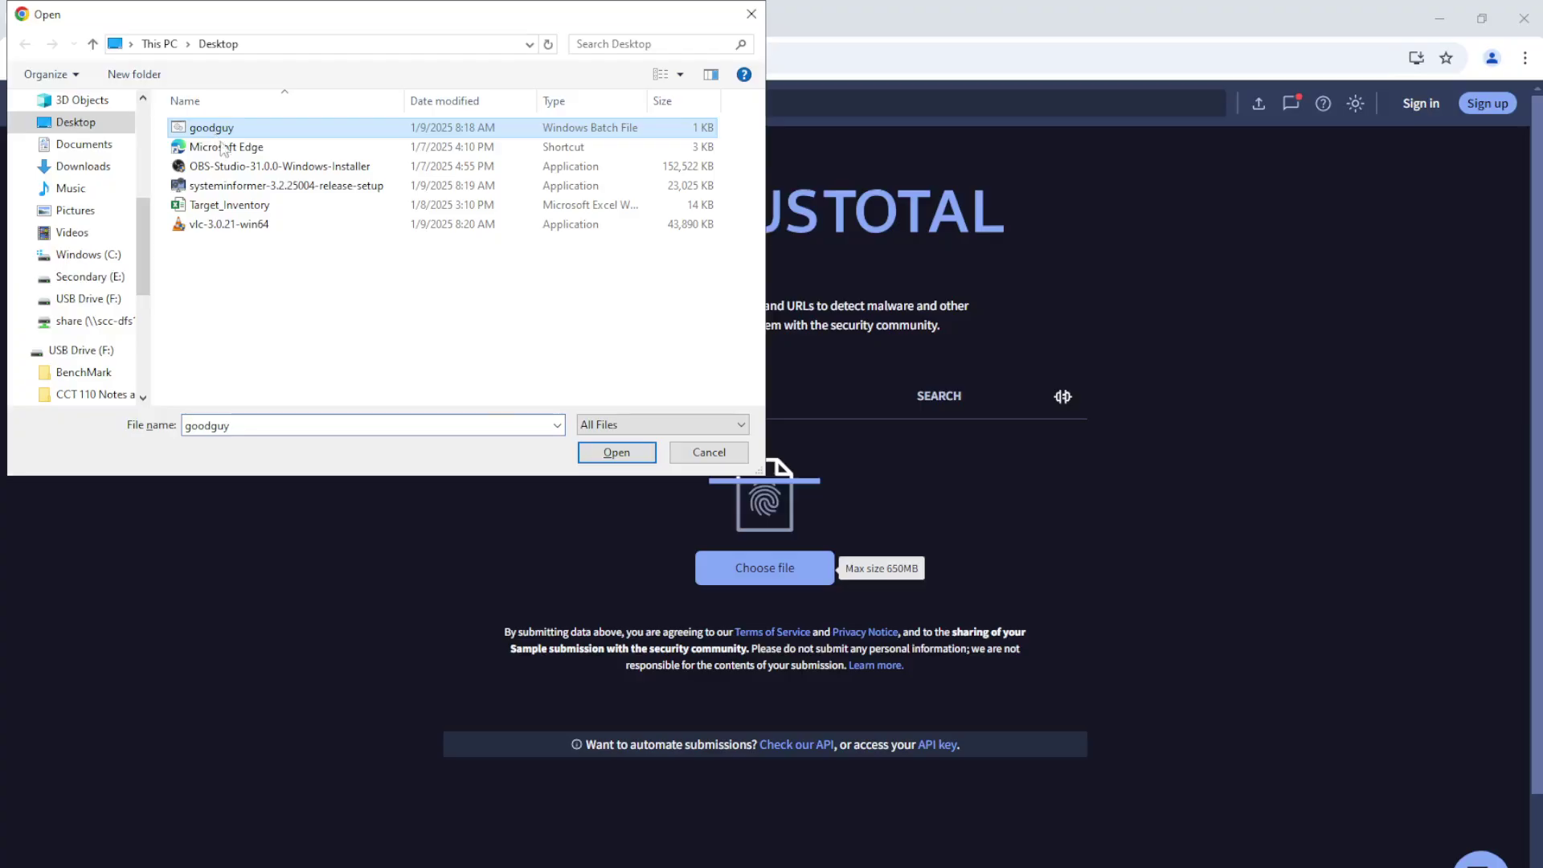
left_click(615, 453)
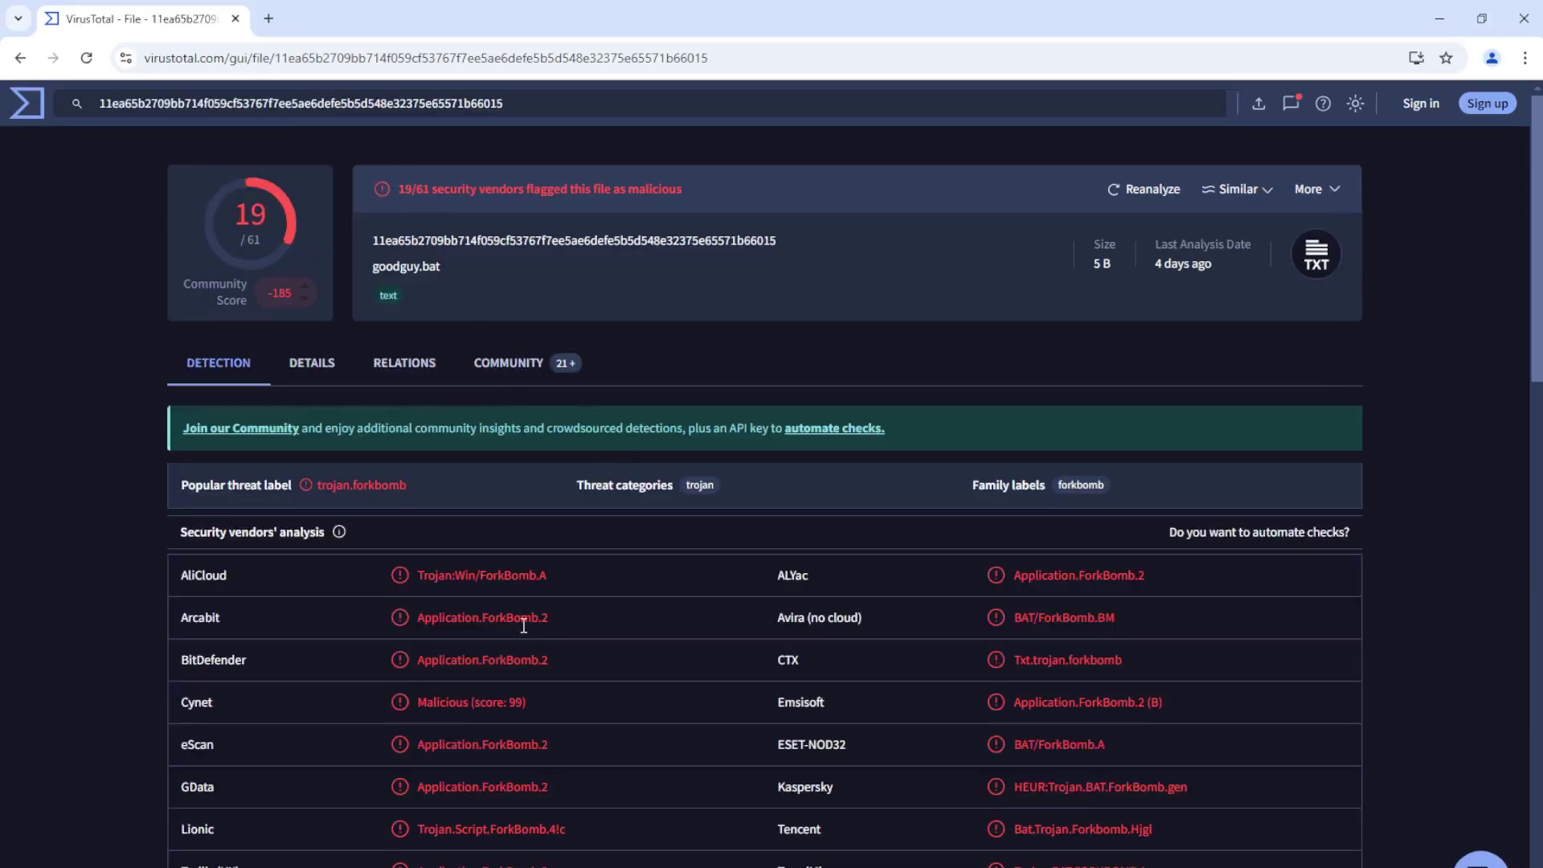
scroll(523, 622, "down", 3)
scroll(523, 620, "up", 3)
scroll(523, 623, "down", 3)
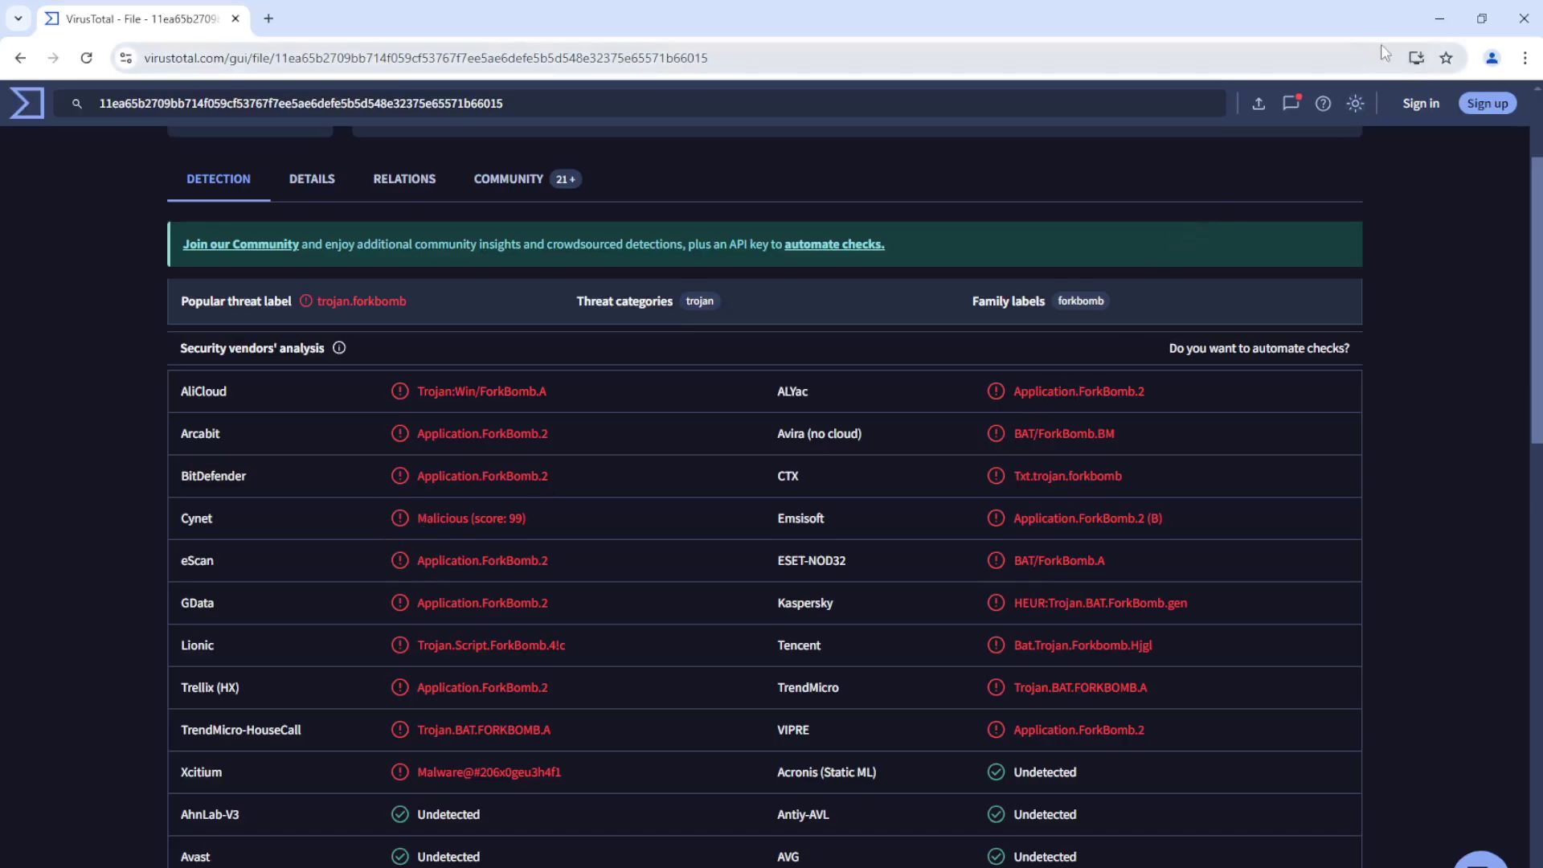
Step: Open the Desktop's goodguy batch file in Notepad with all file types listed, inspect its code, and close it
left_click(1438, 19)
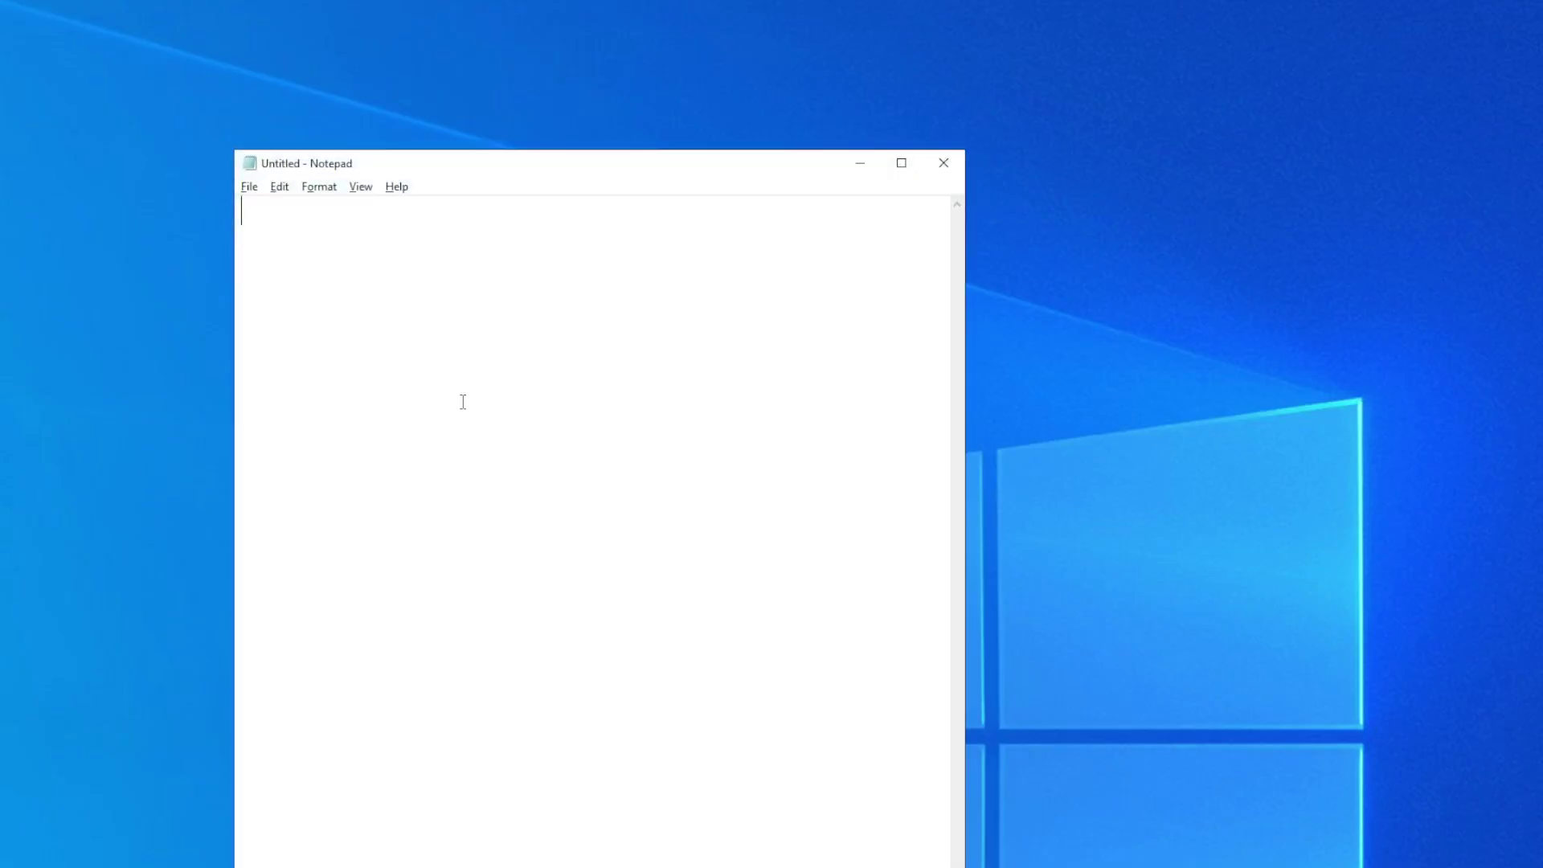
left_click(250, 187)
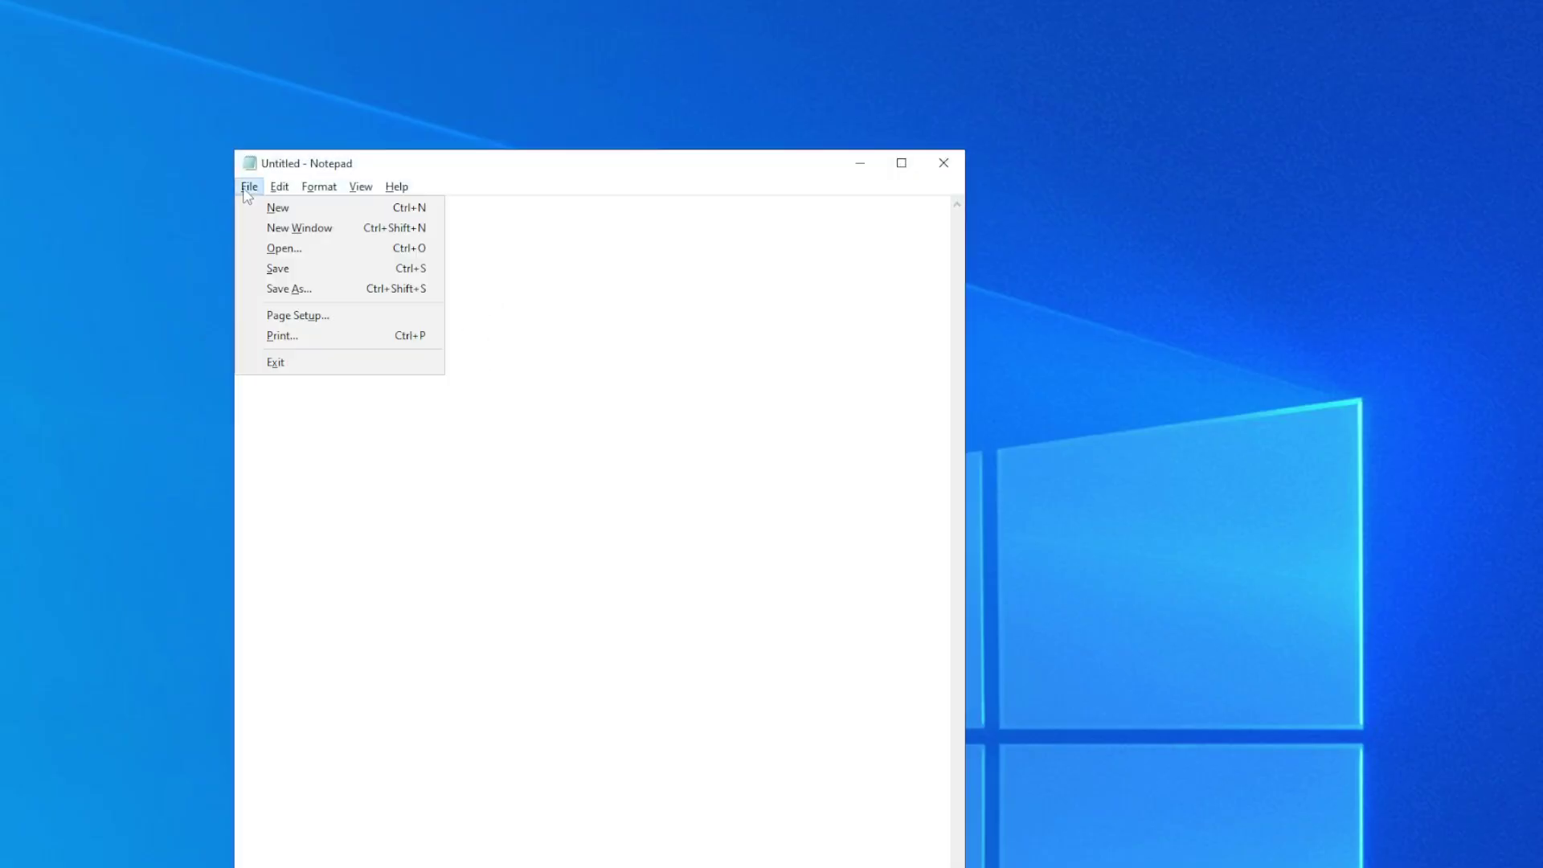
left_click(278, 248)
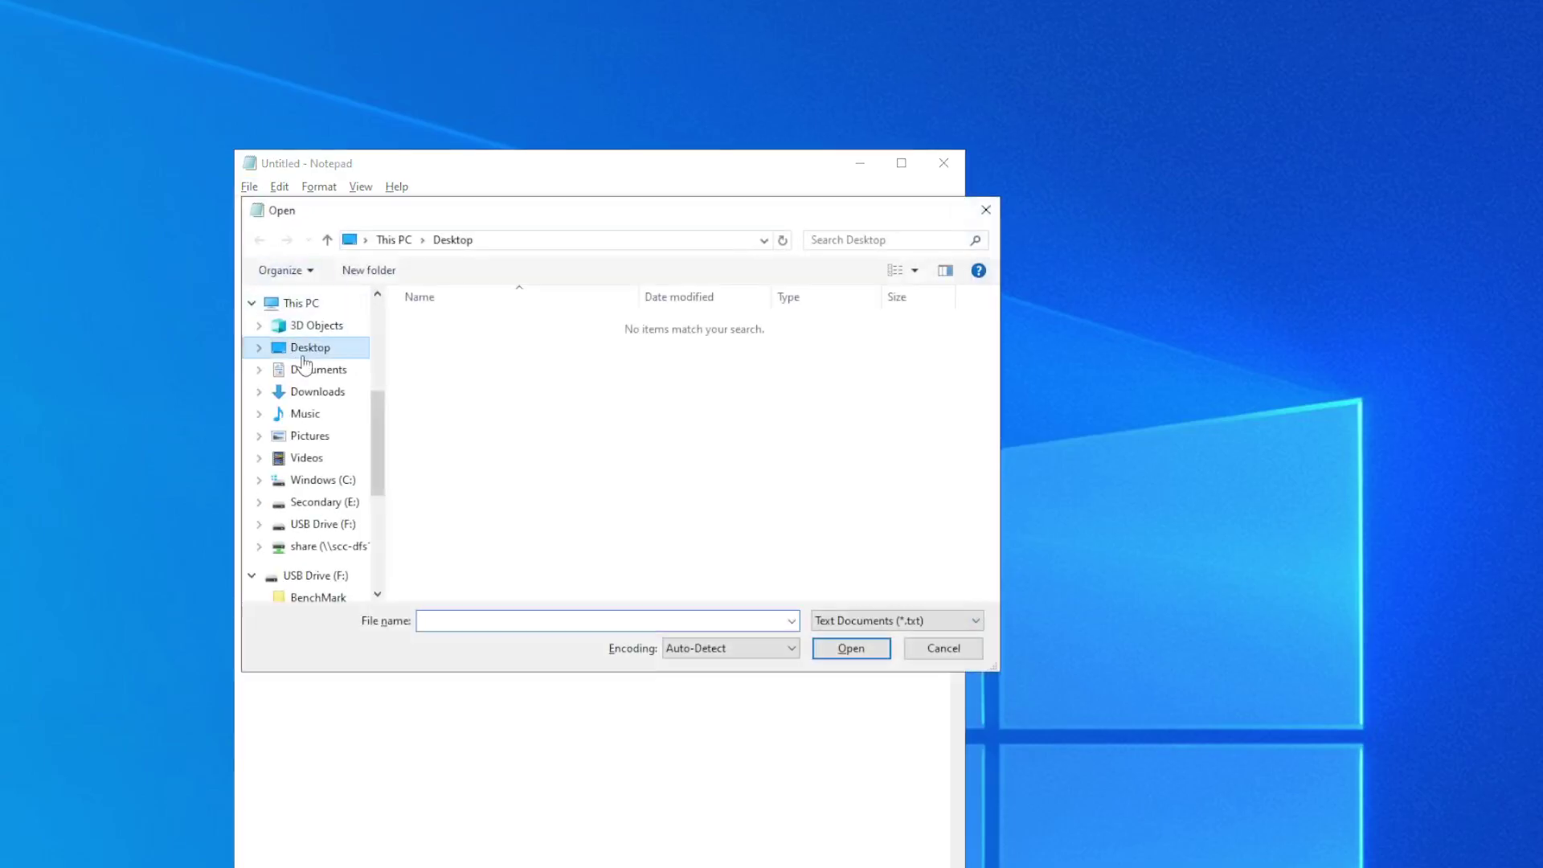
left_click(926, 623)
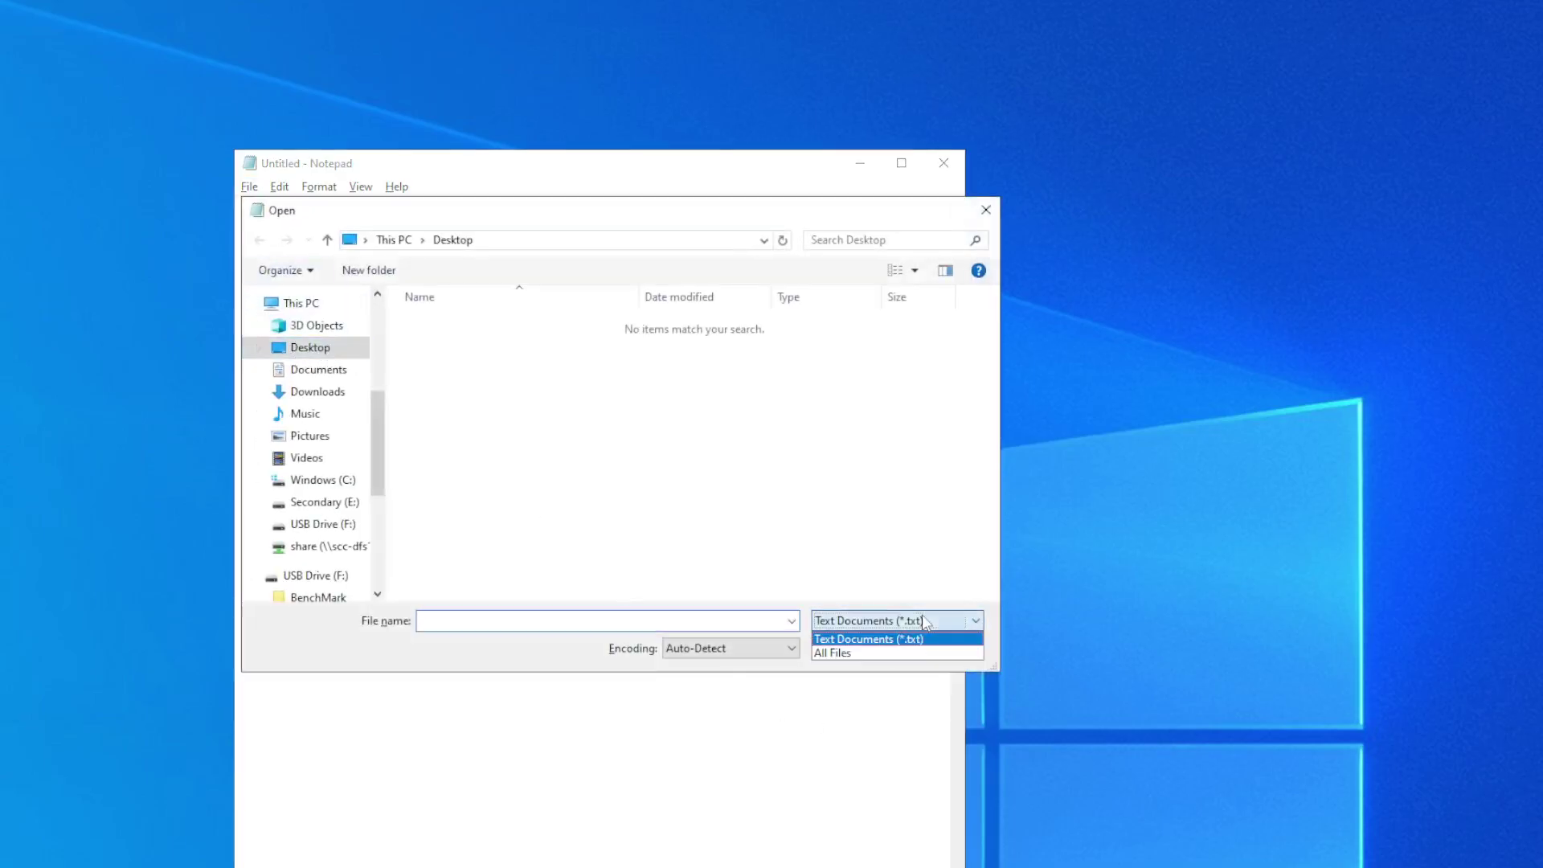
left_click(916, 635)
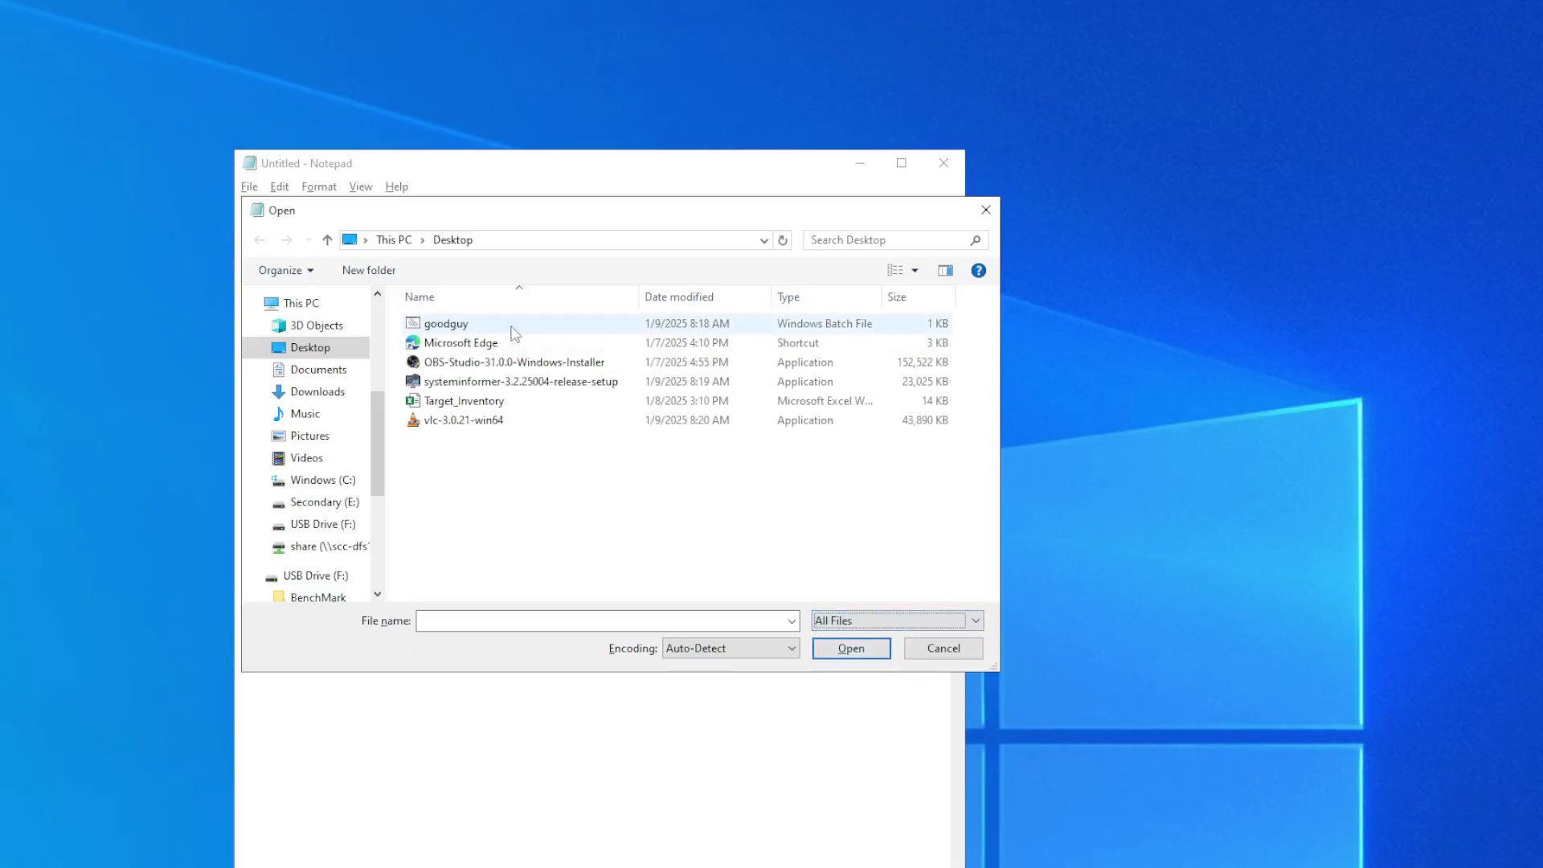
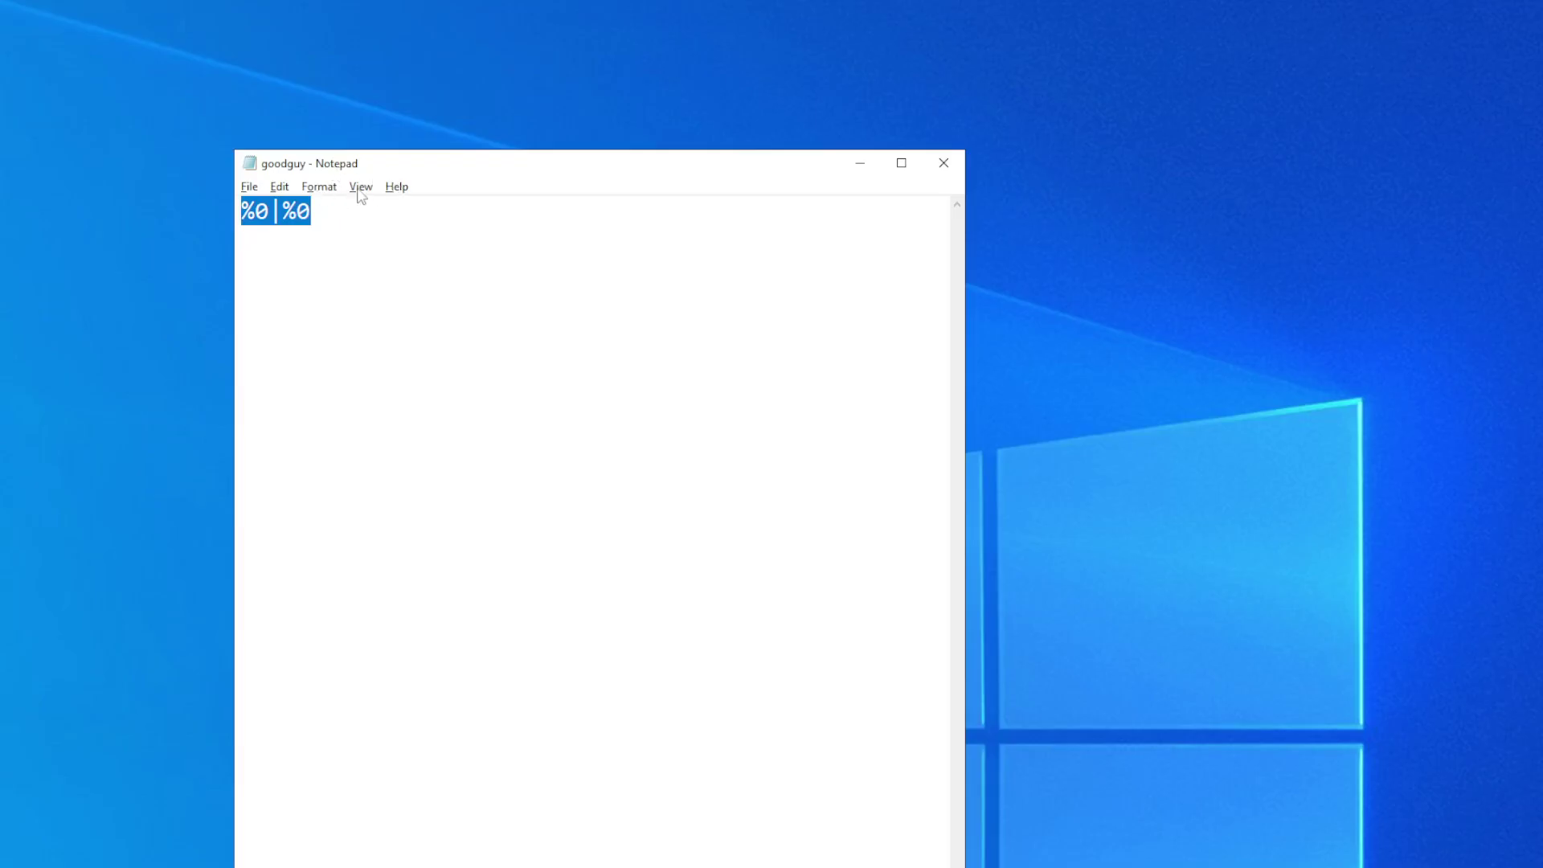
left_click(944, 166)
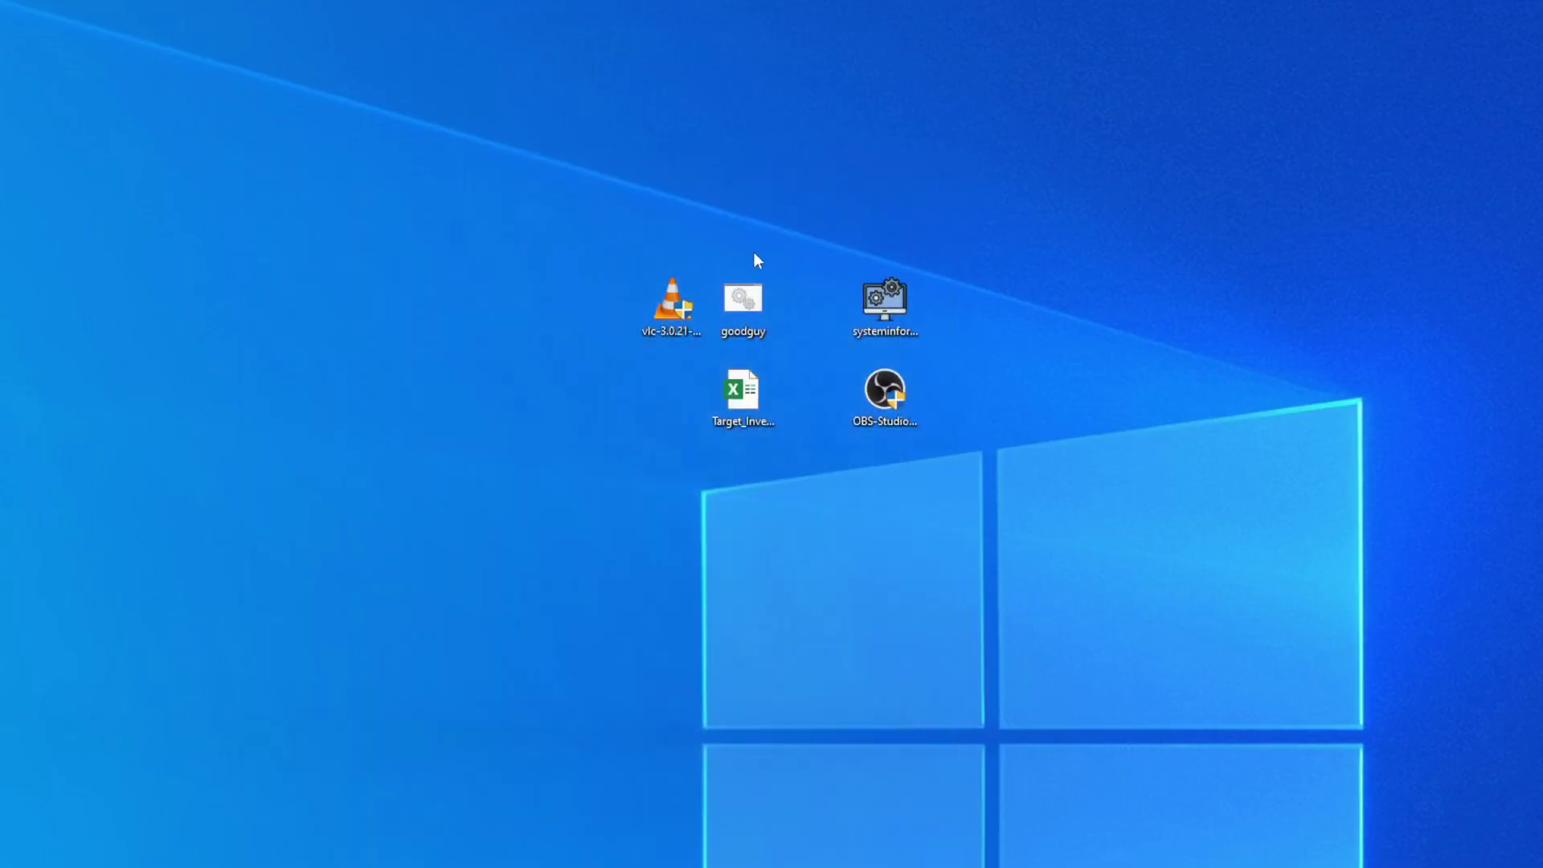
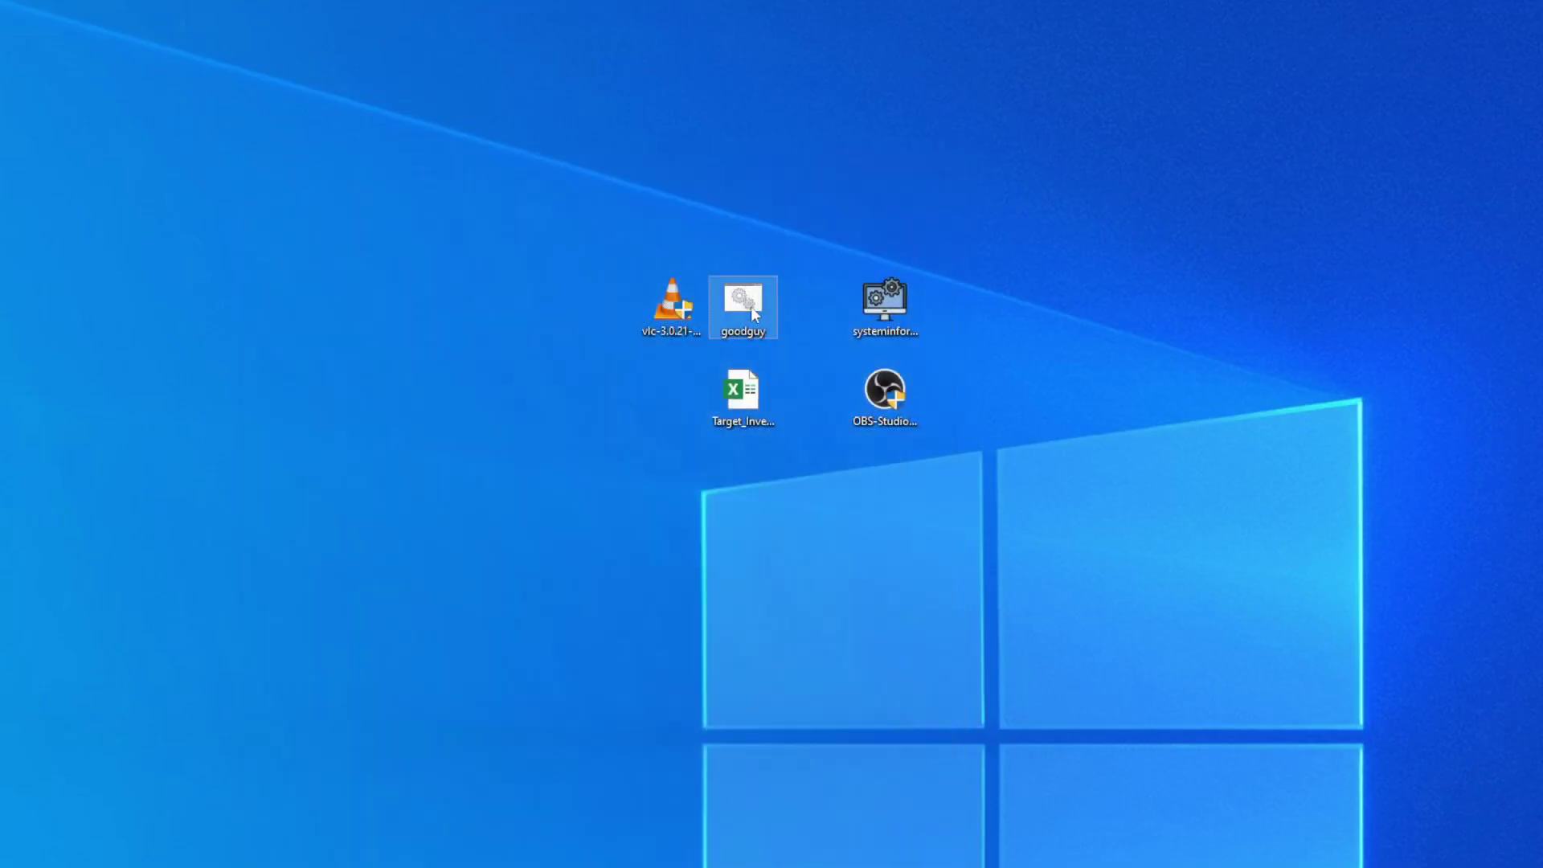
Step: Permanently delete the goodguy batch file from the desktop
key("shift+Delete")
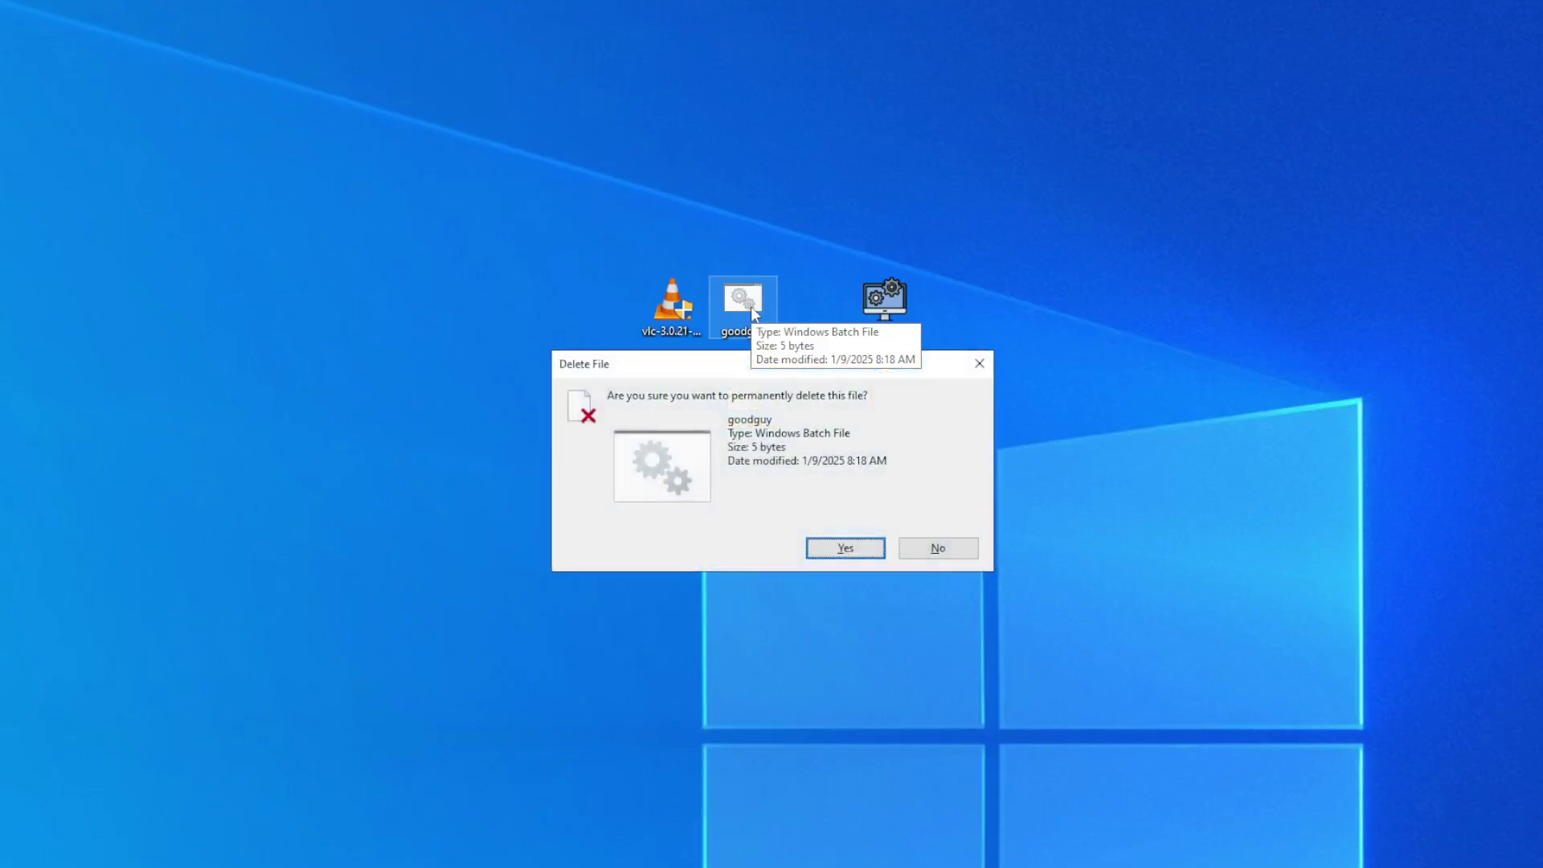
left_click(854, 549)
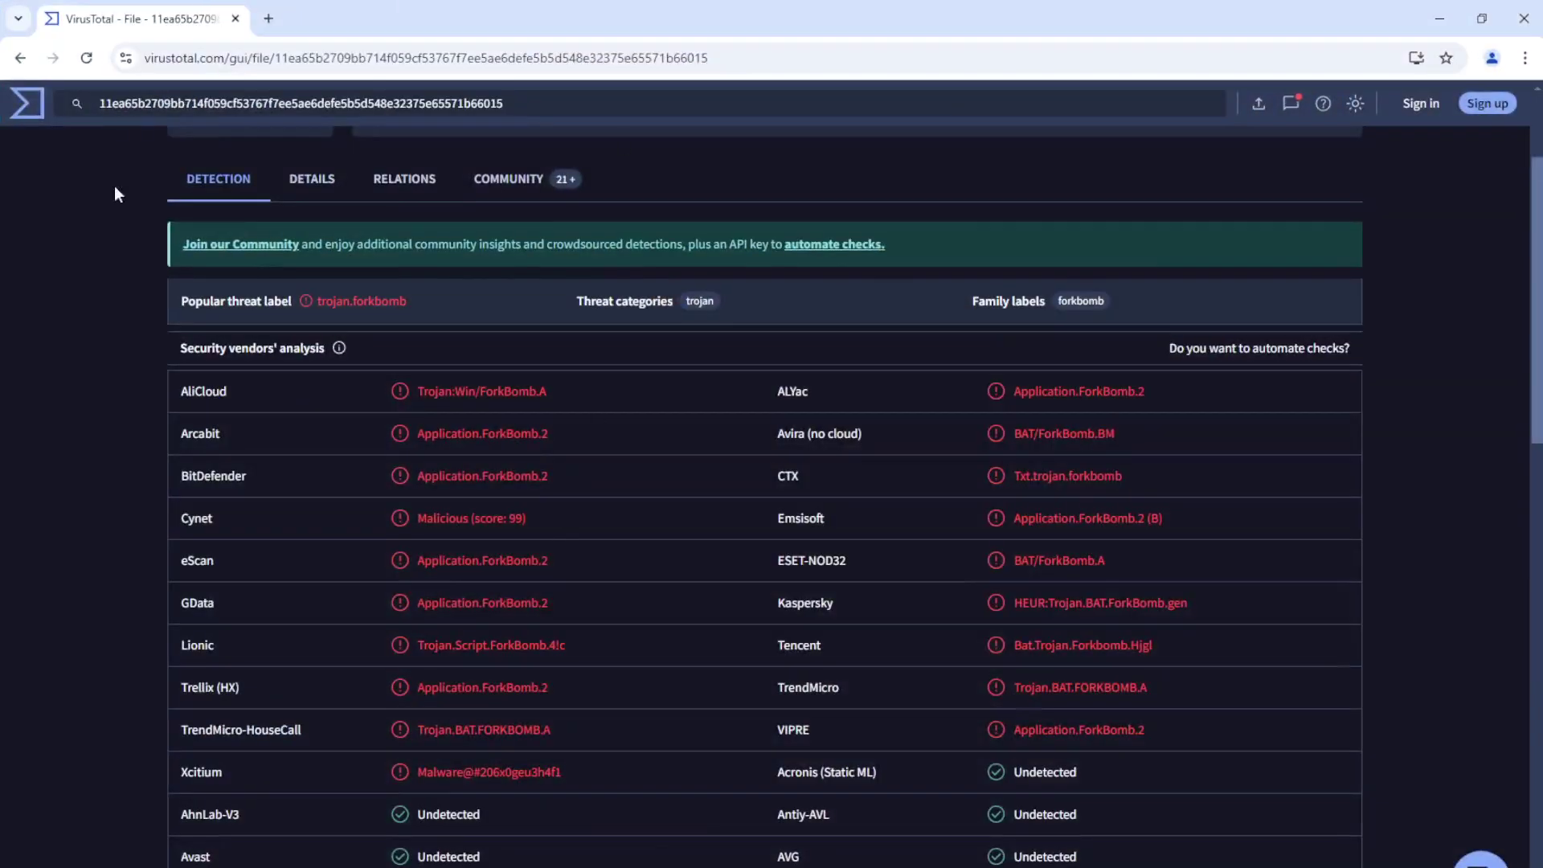
Step: Return to VirusTotal in the browser, scan OBS-Studio-31.0.0-Windows-Installer from the Desktop and review the vendors' results
left_click(16, 56)
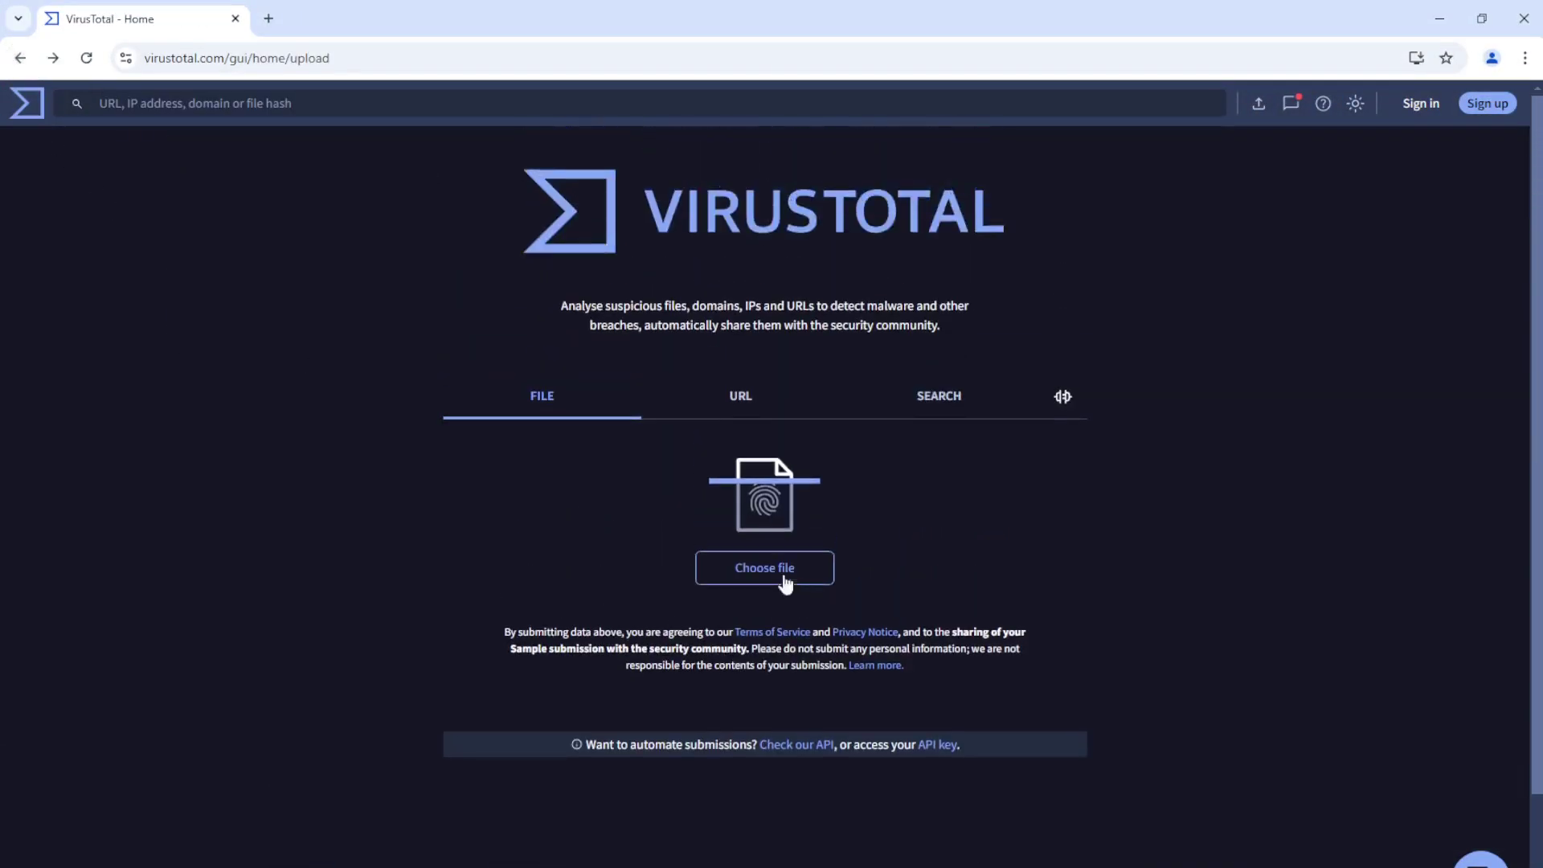
left_click(759, 573)
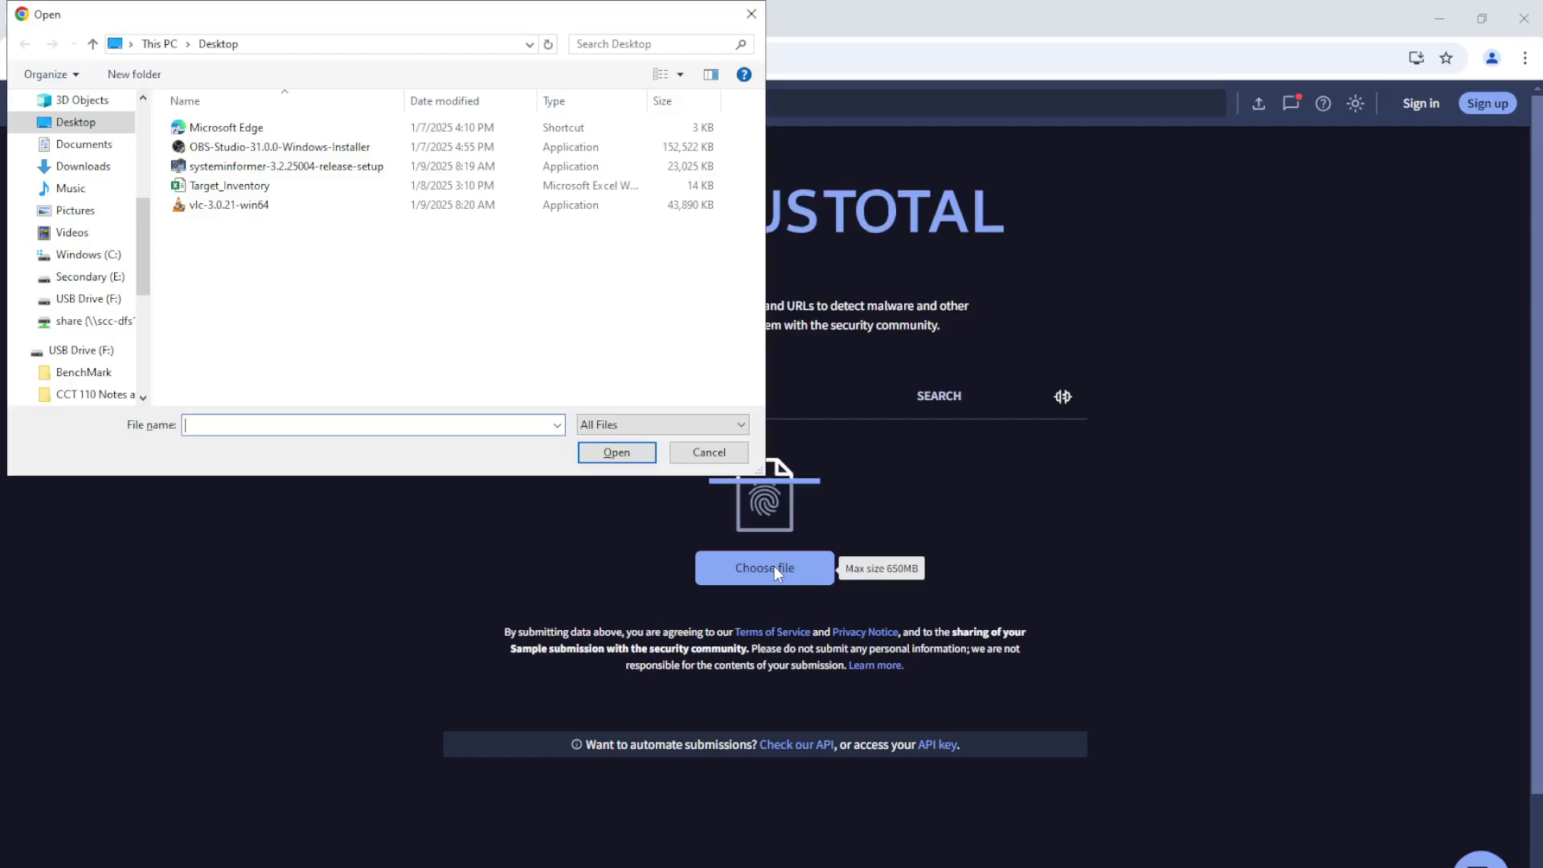
left_click(321, 150)
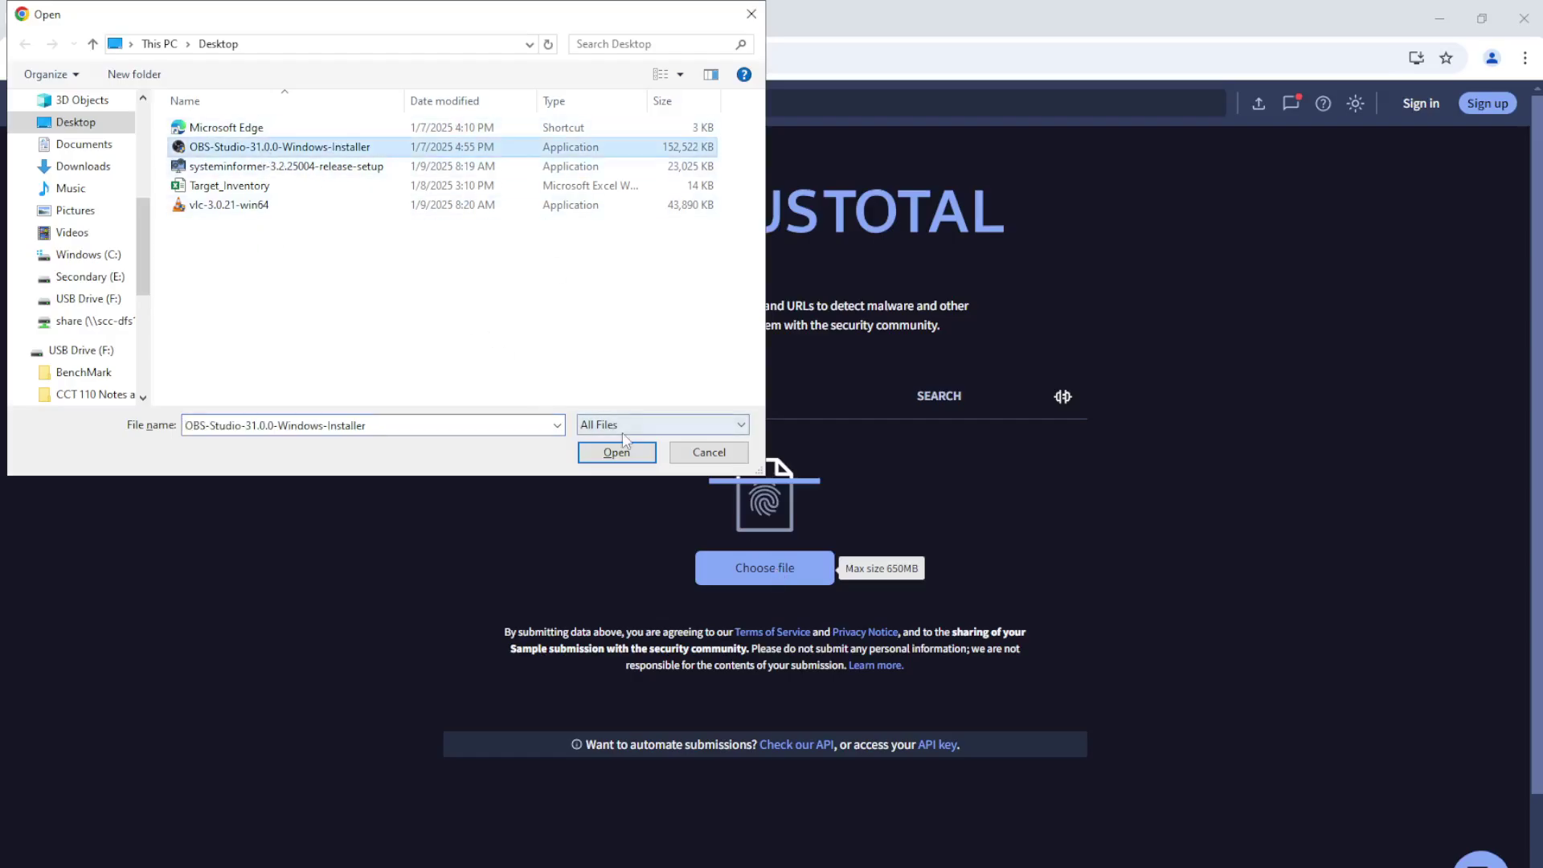
left_click(617, 453)
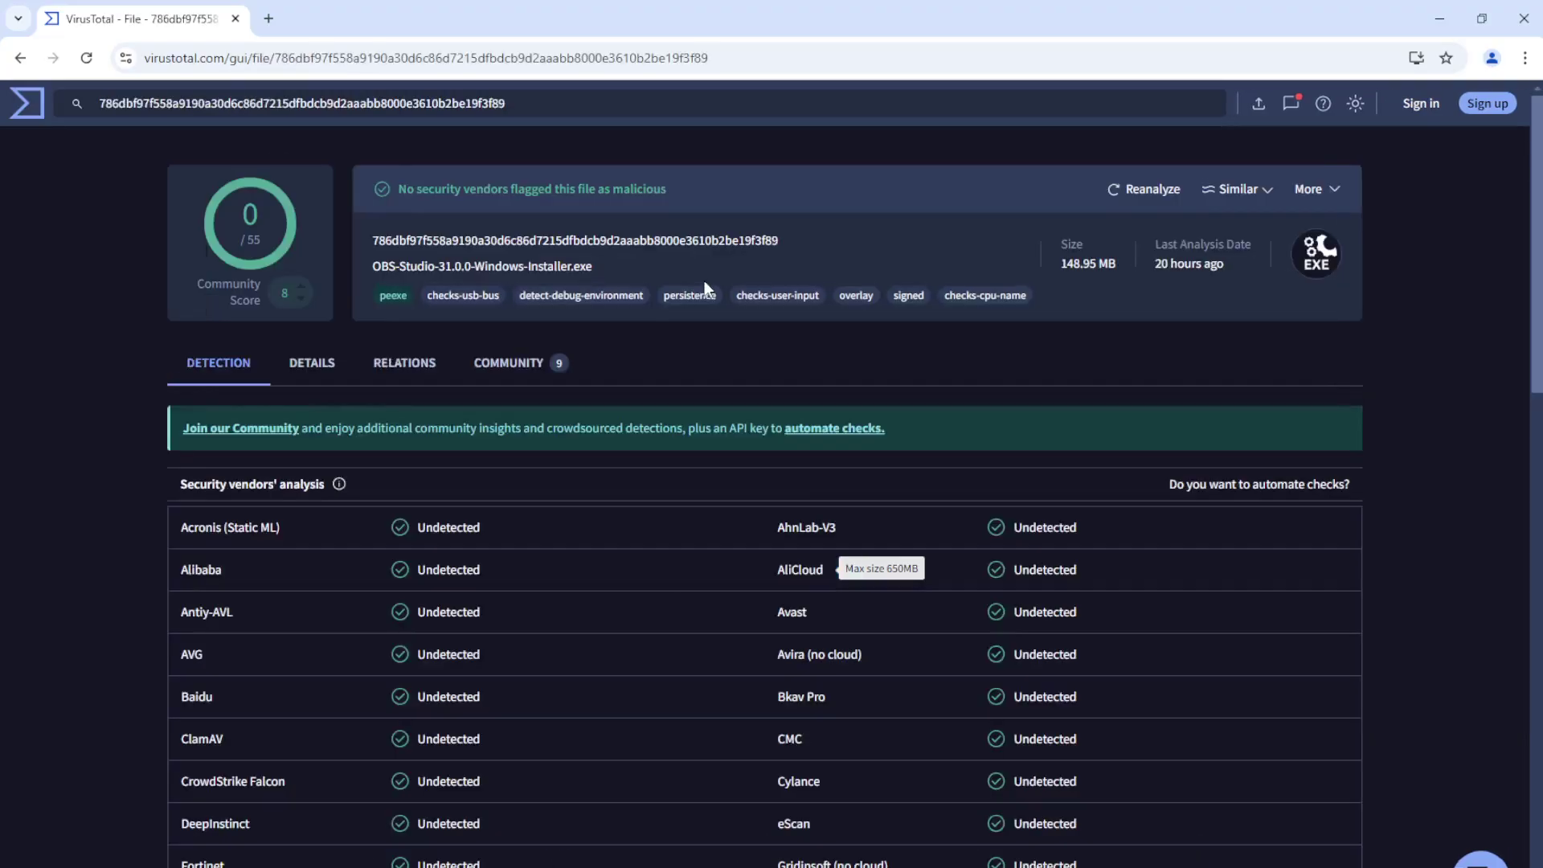
scroll(566, 518, "down", 5)
scroll(563, 520, "down", 12)
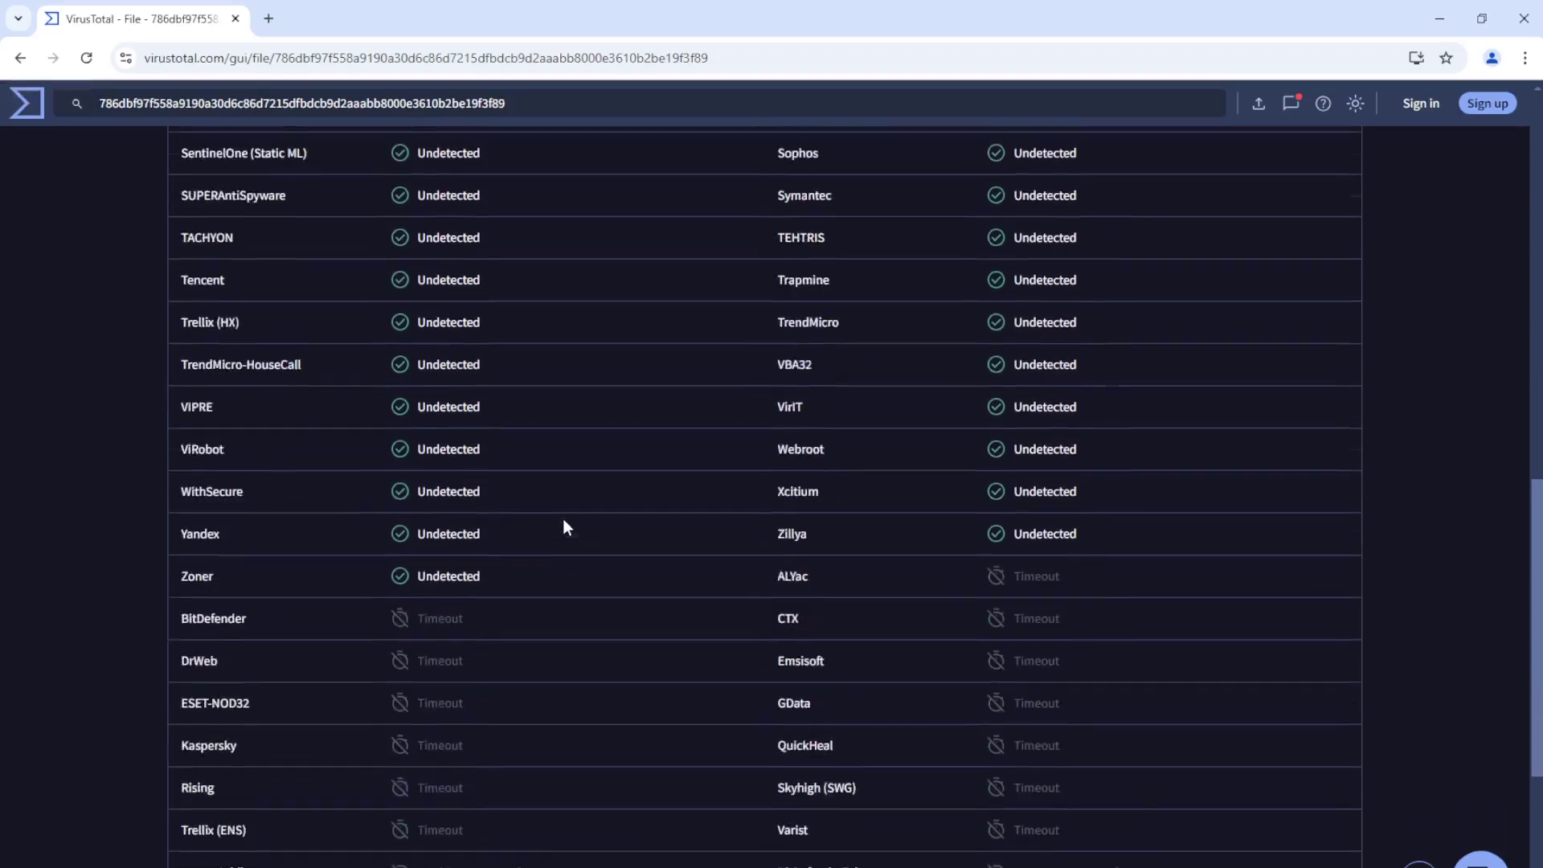
scroll(564, 520, "up", 8)
scroll(563, 518, "up", 9)
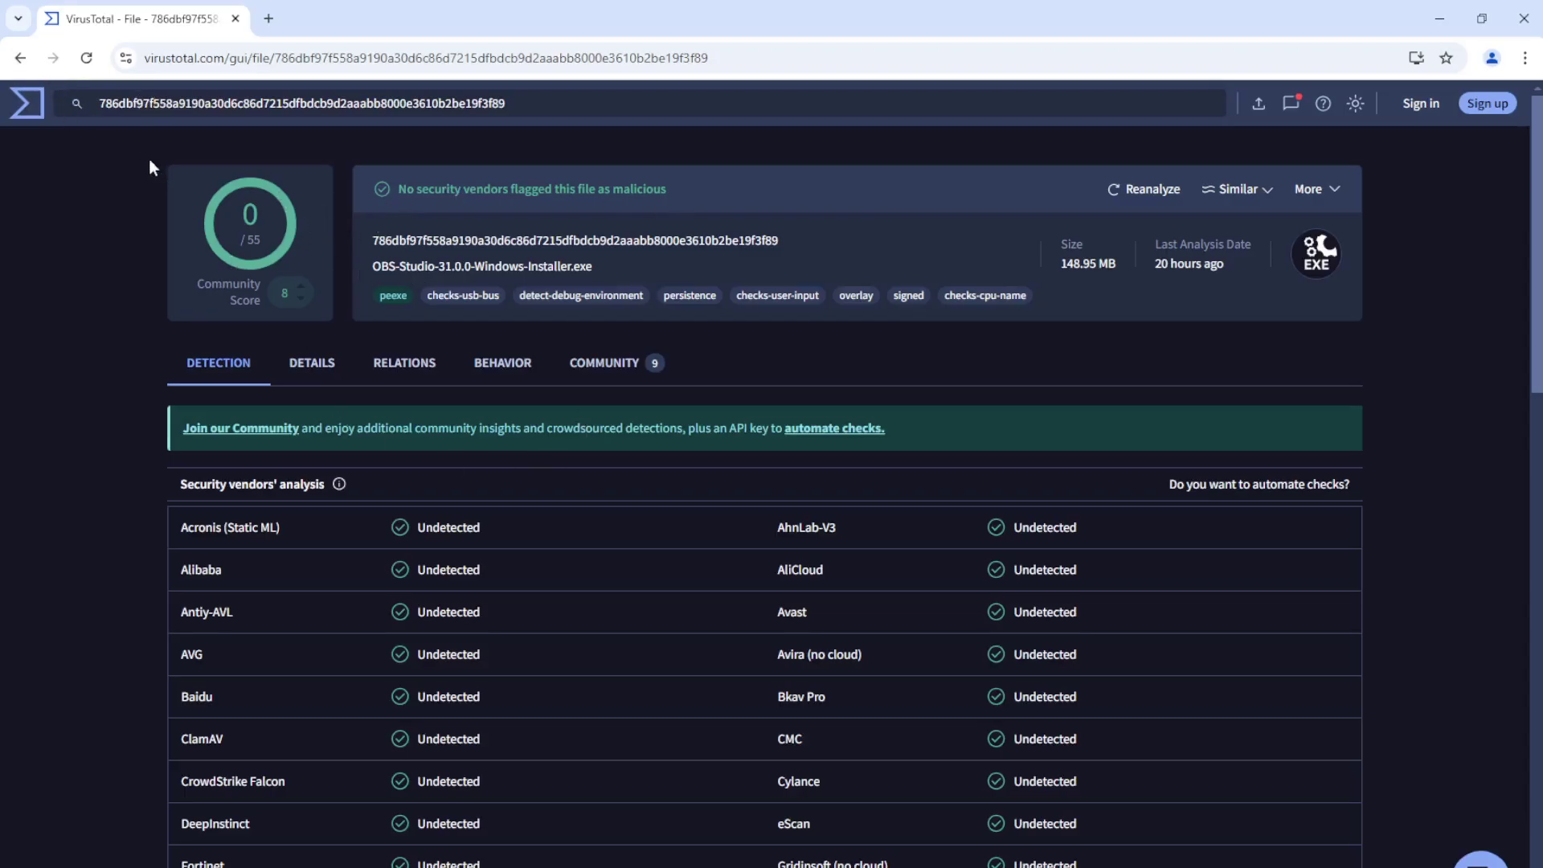
Step: Return to VirusTotal's upload page and scan systeminformer-3.2.25004-release-setup from the Desktop
left_click(22, 59)
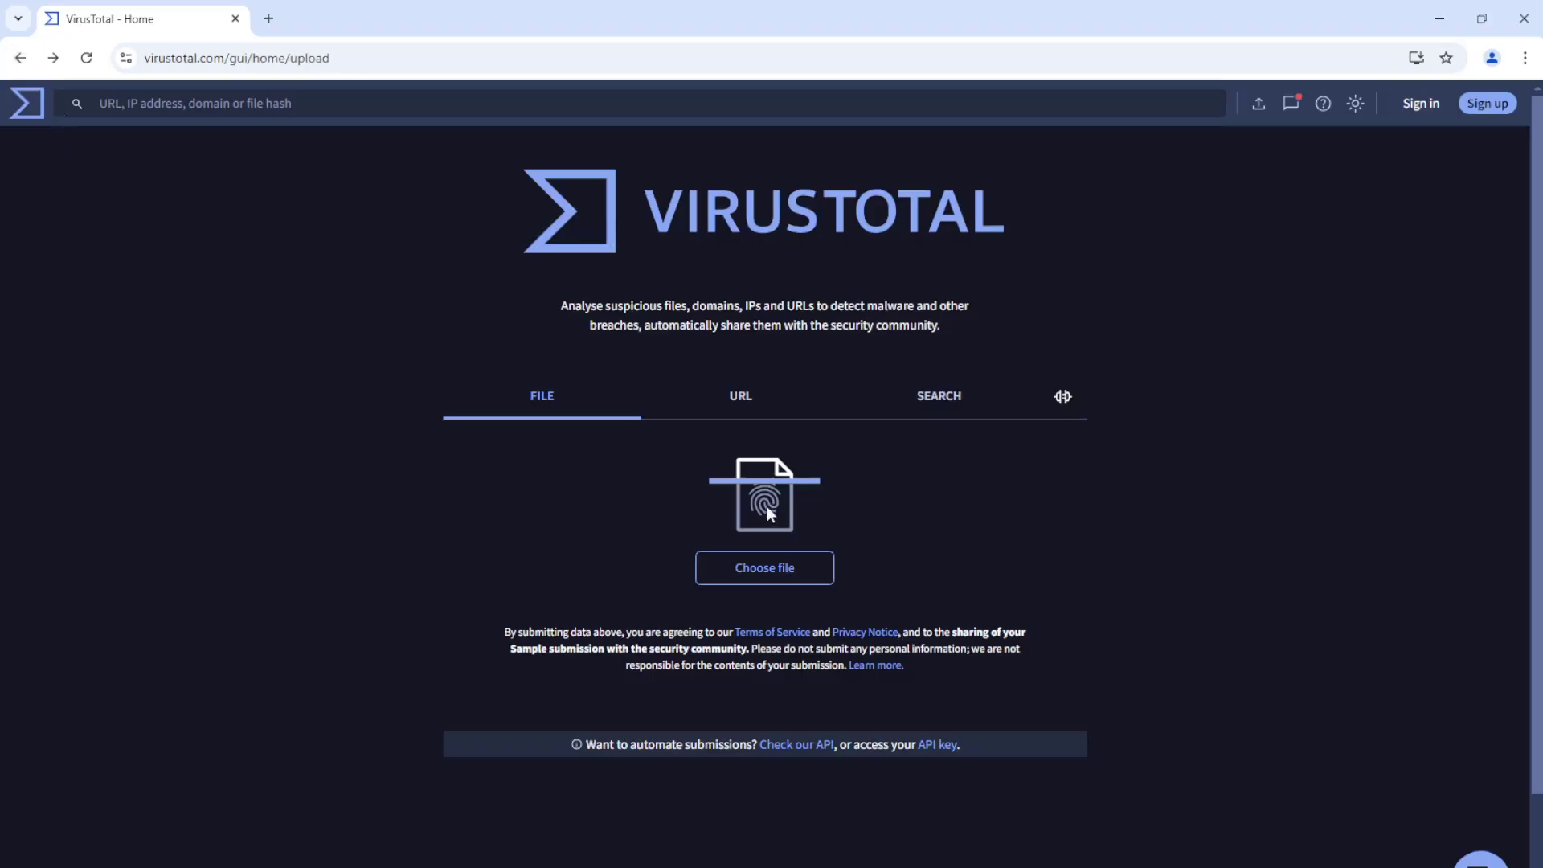
left_click(786, 573)
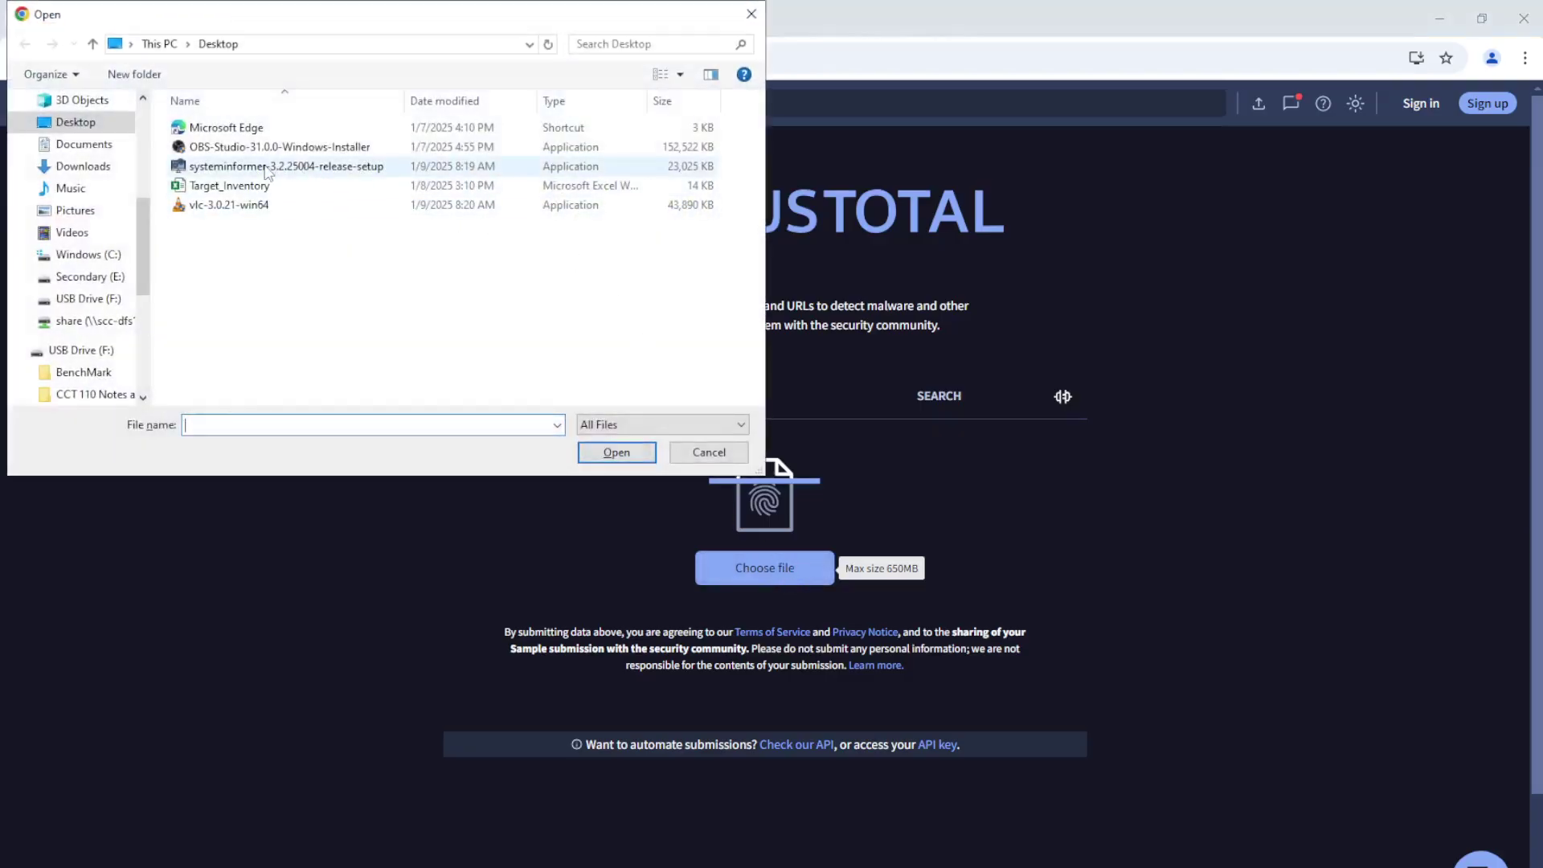
left_click(273, 166)
left_click(625, 452)
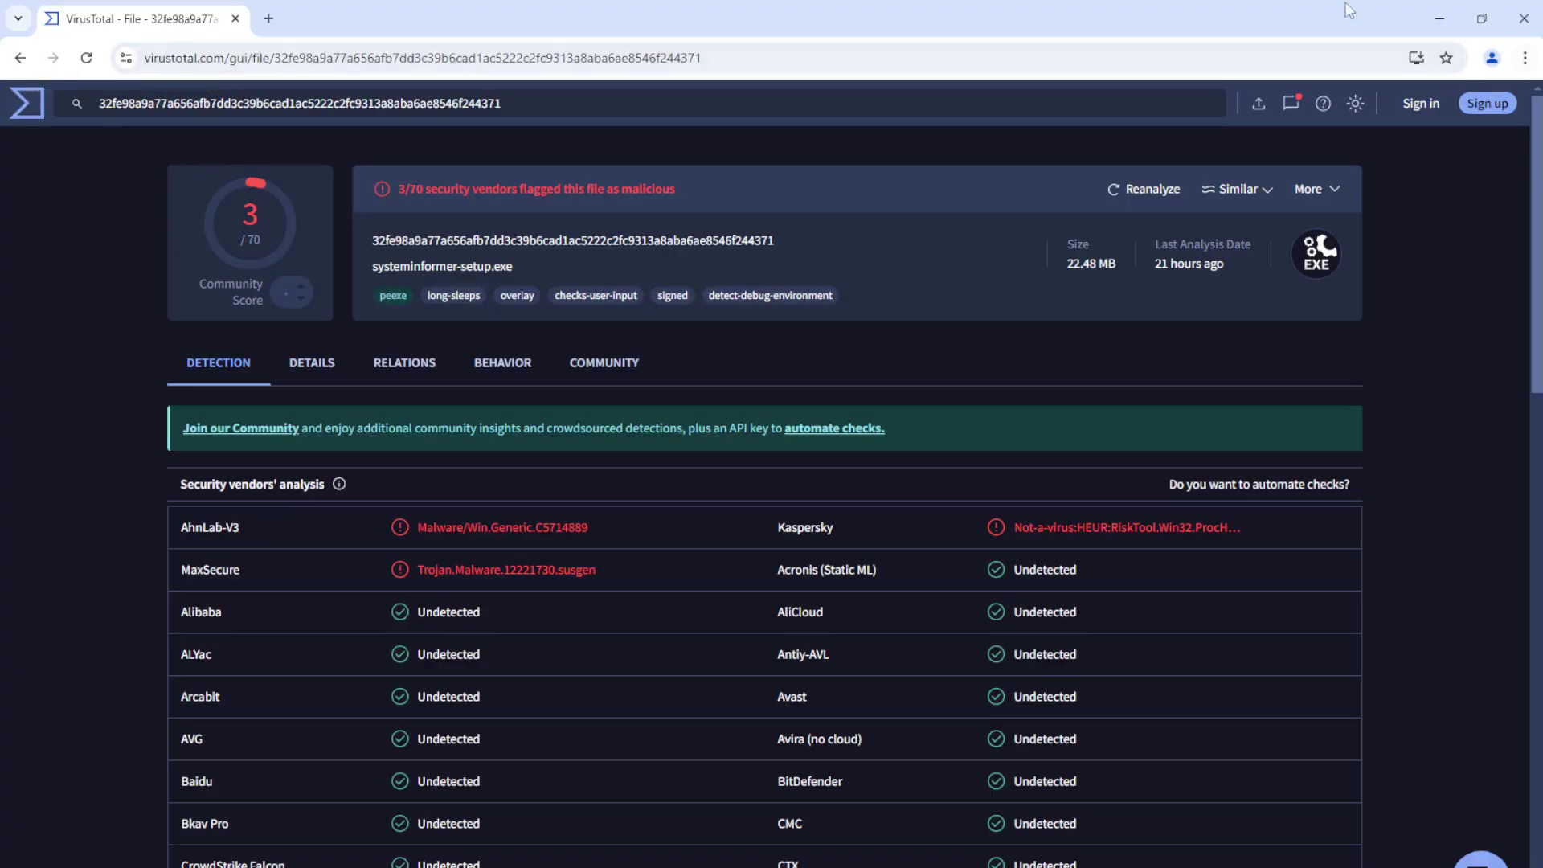
Step: Minimize the browser and permanently delete the systeminformer-3.2.25004-release-setup file from the desktop
left_click(1441, 18)
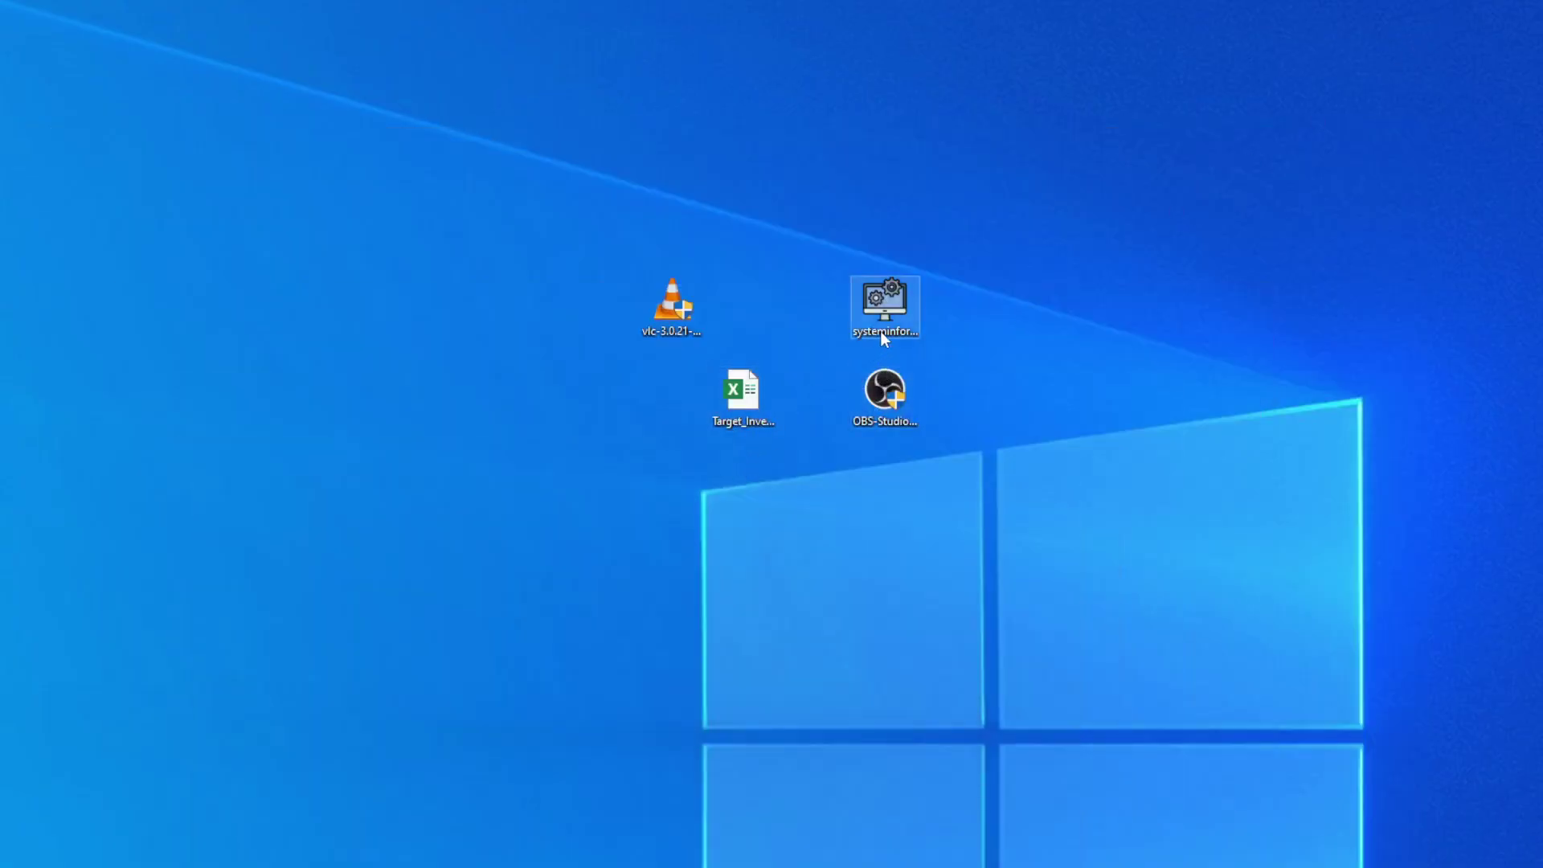
mouse_move(860, 339)
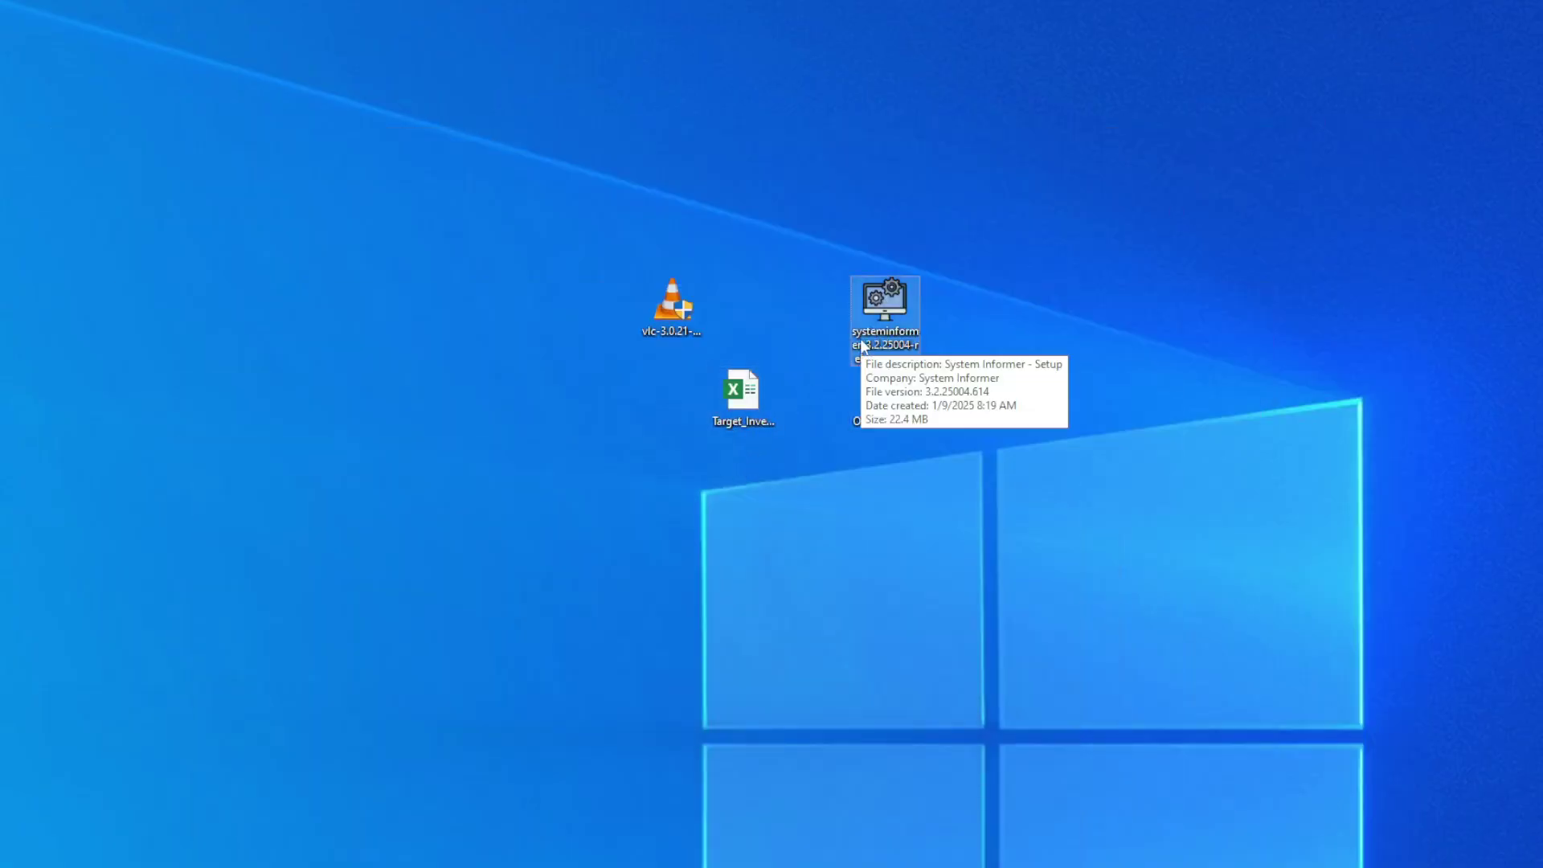
key("shift+Delete")
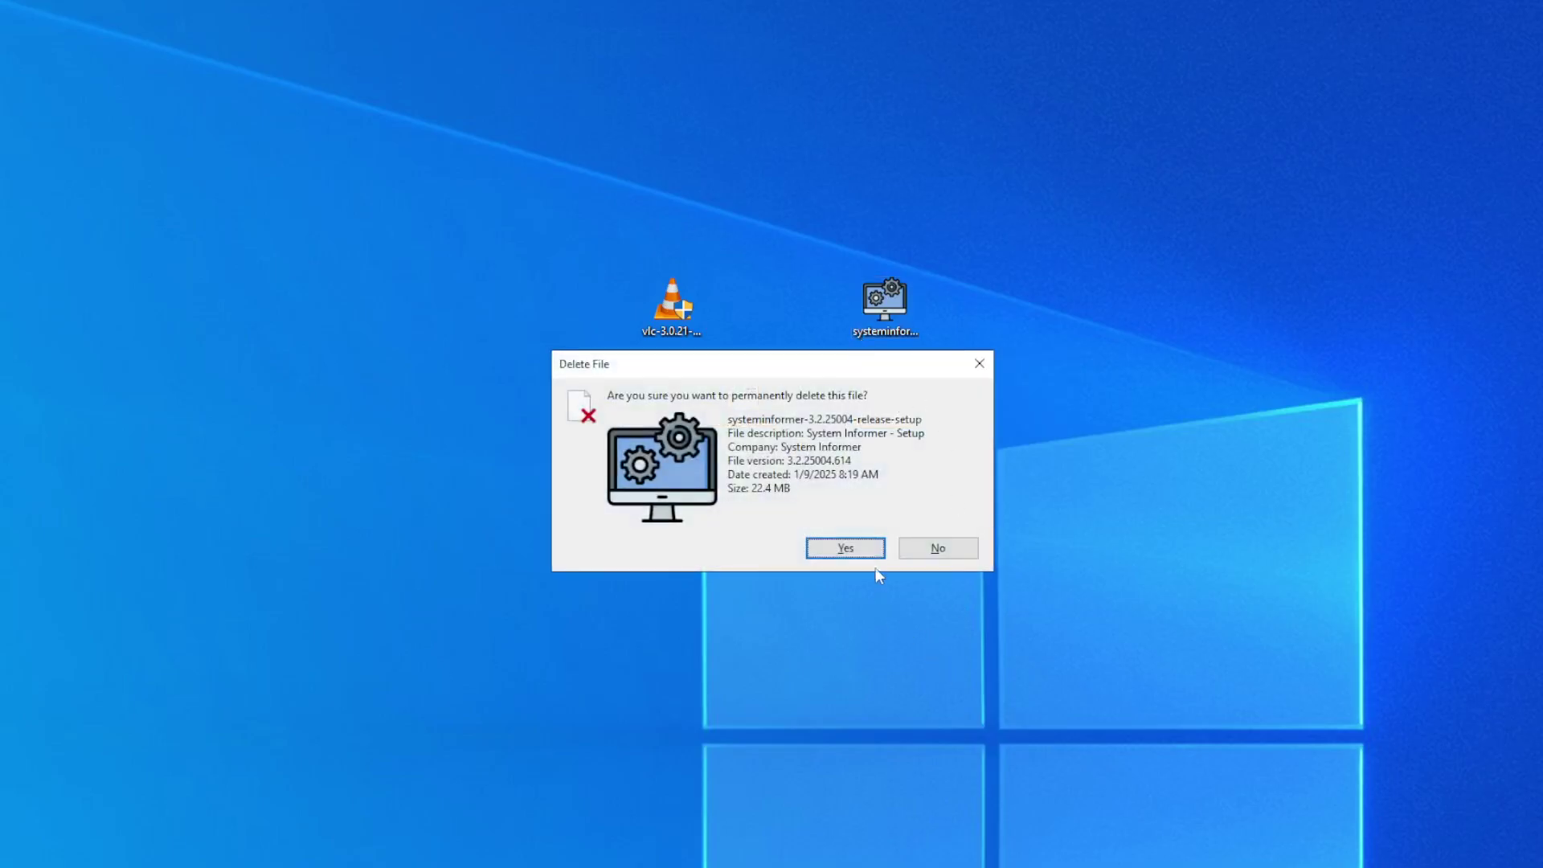
left_click(876, 555)
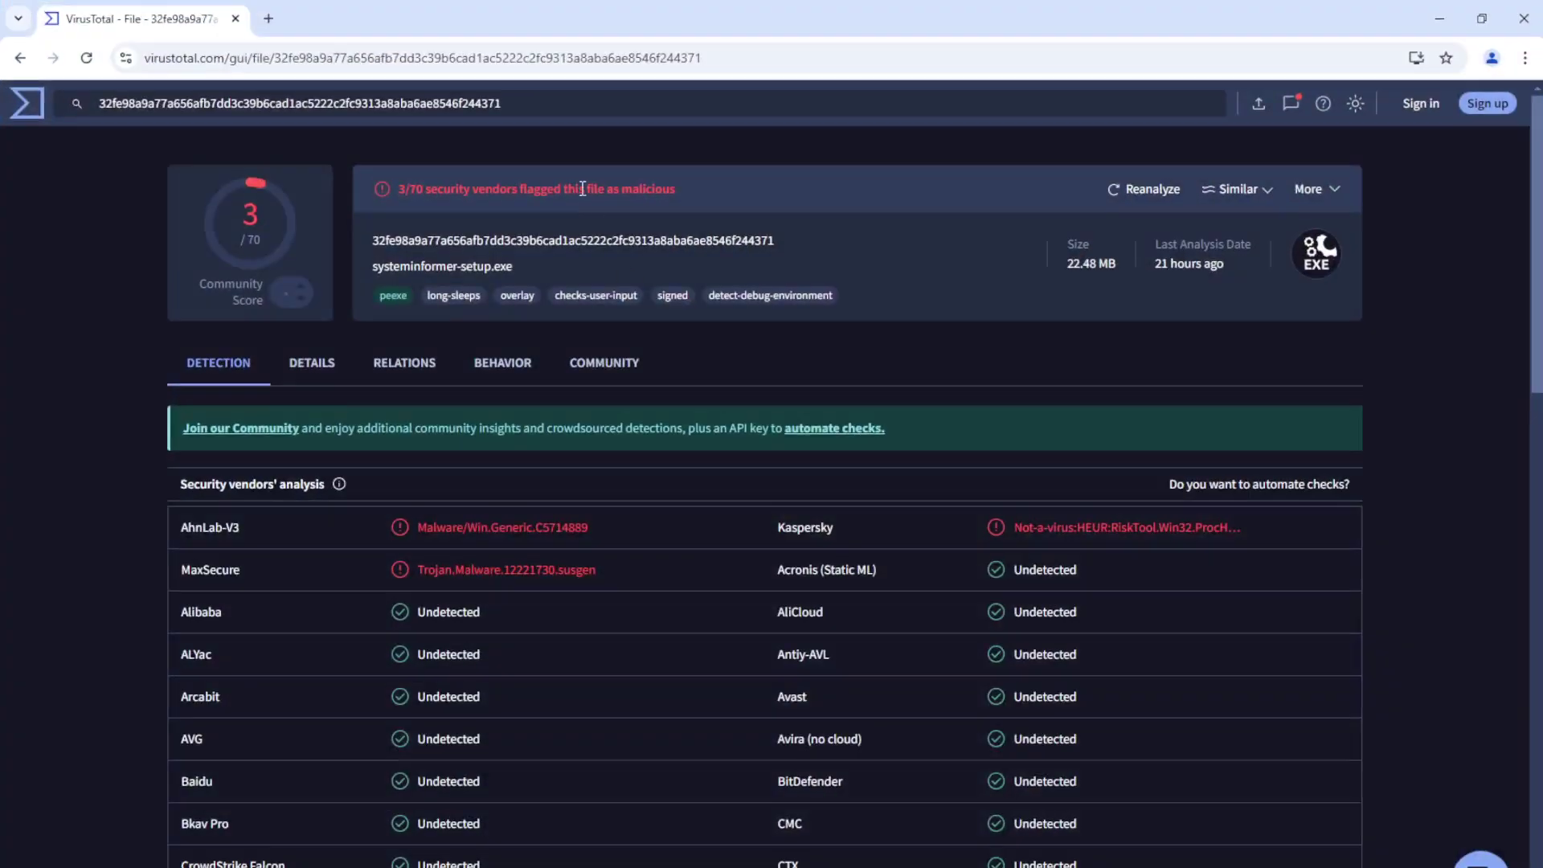
Step: Return to VirusTotal's upload page, scan Target_Inventory from the Desktop and review the vendors' results
left_click(20, 58)
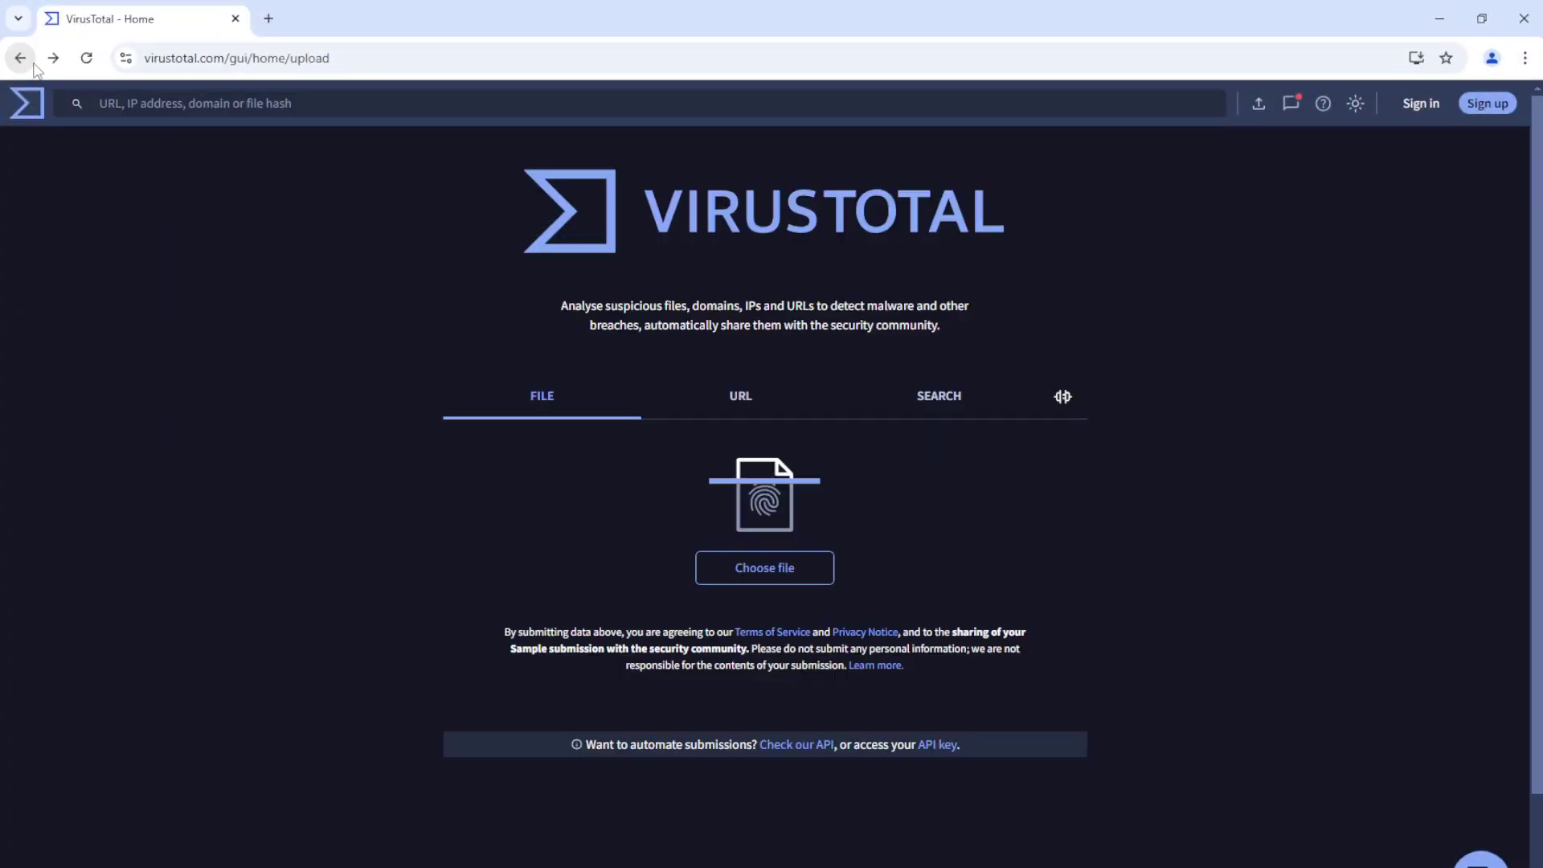
left_click(781, 577)
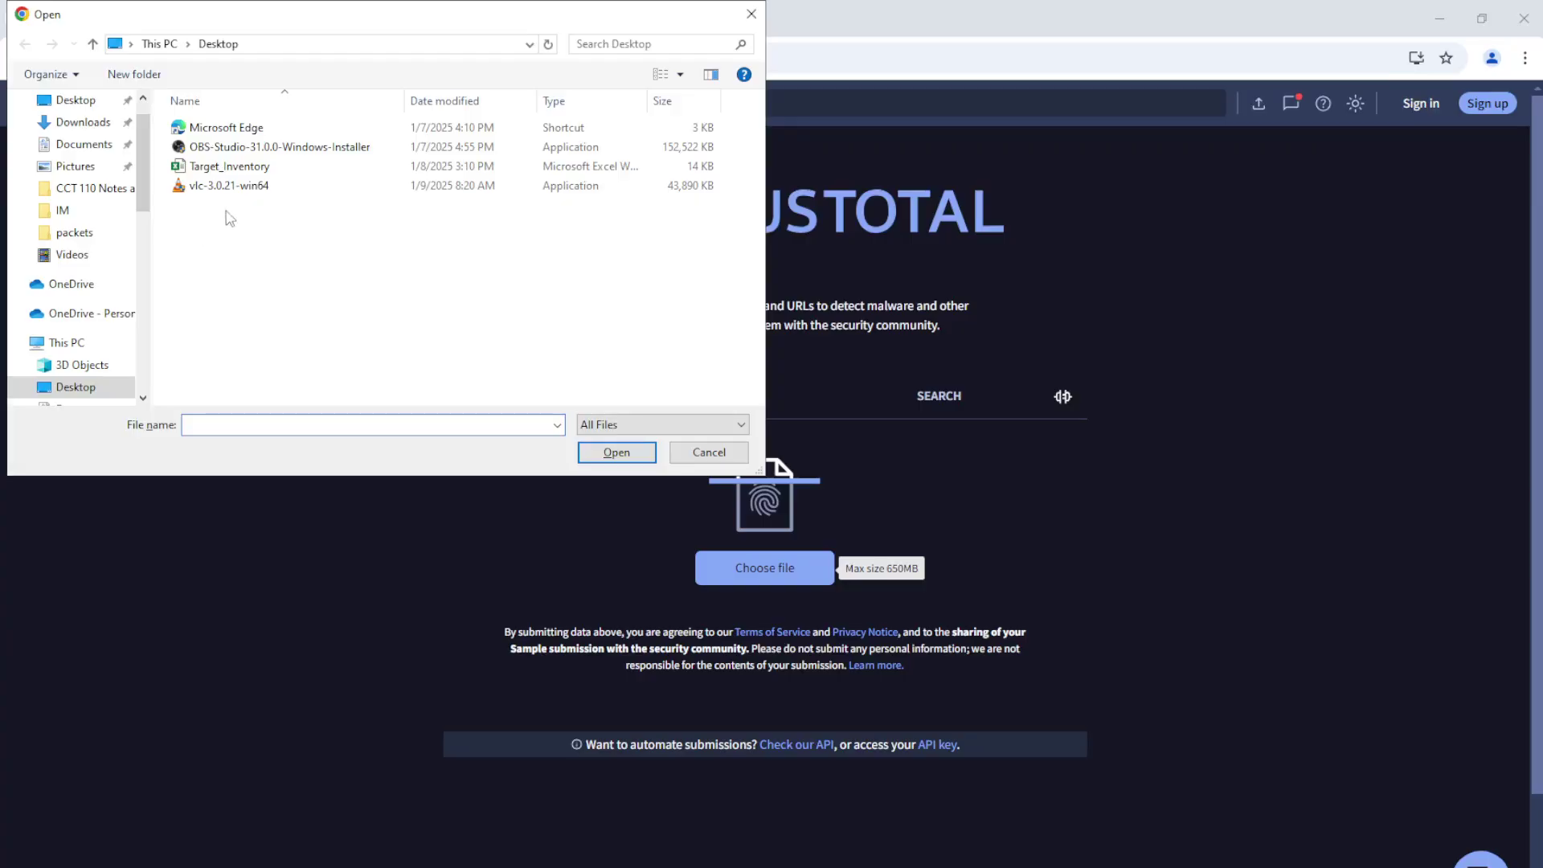
left_click(235, 169)
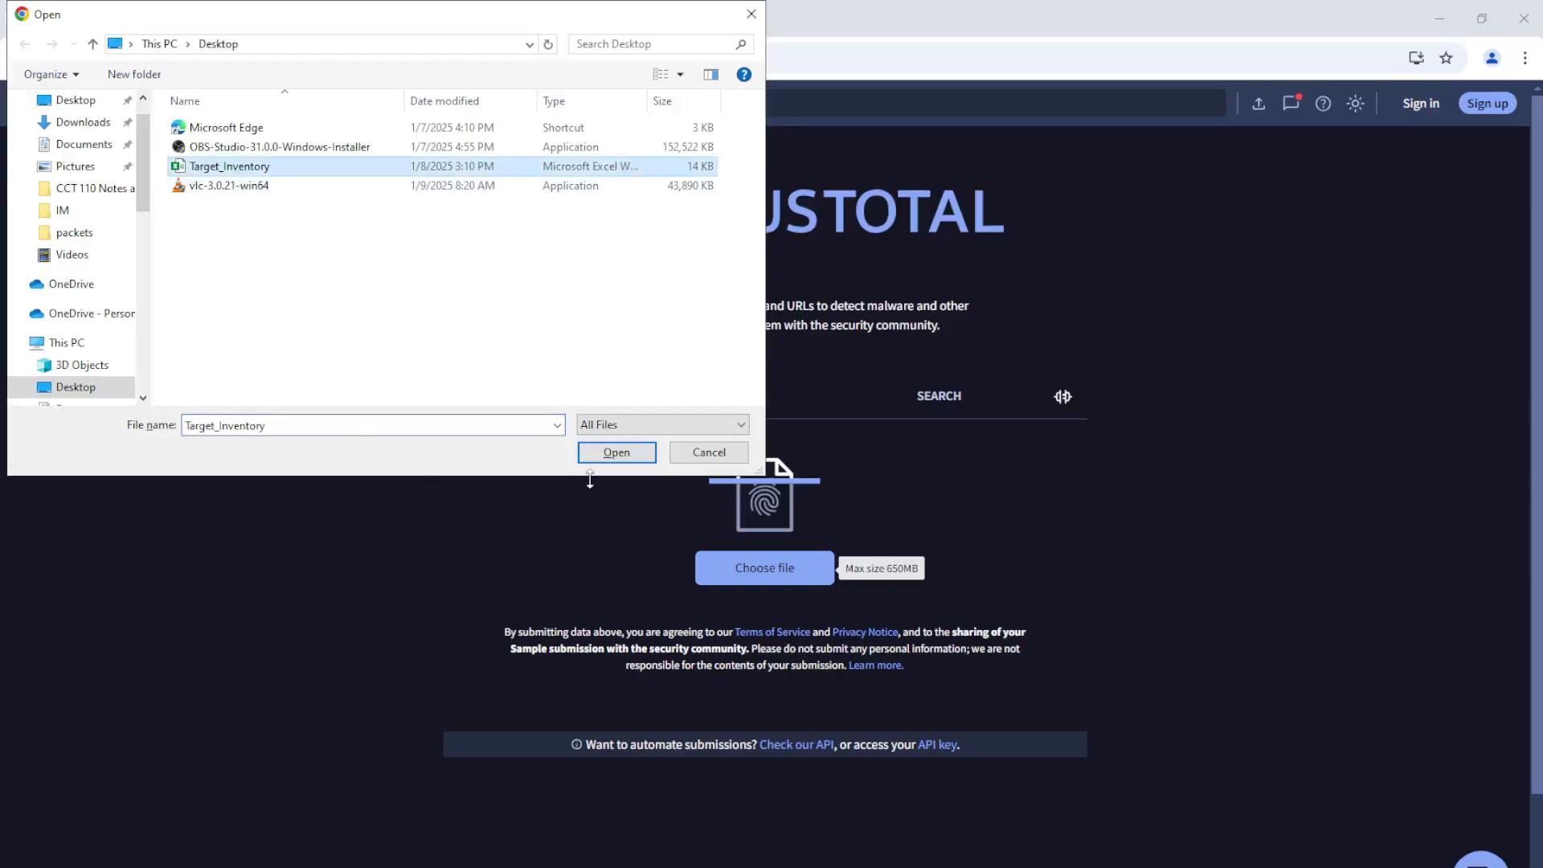
left_click(615, 452)
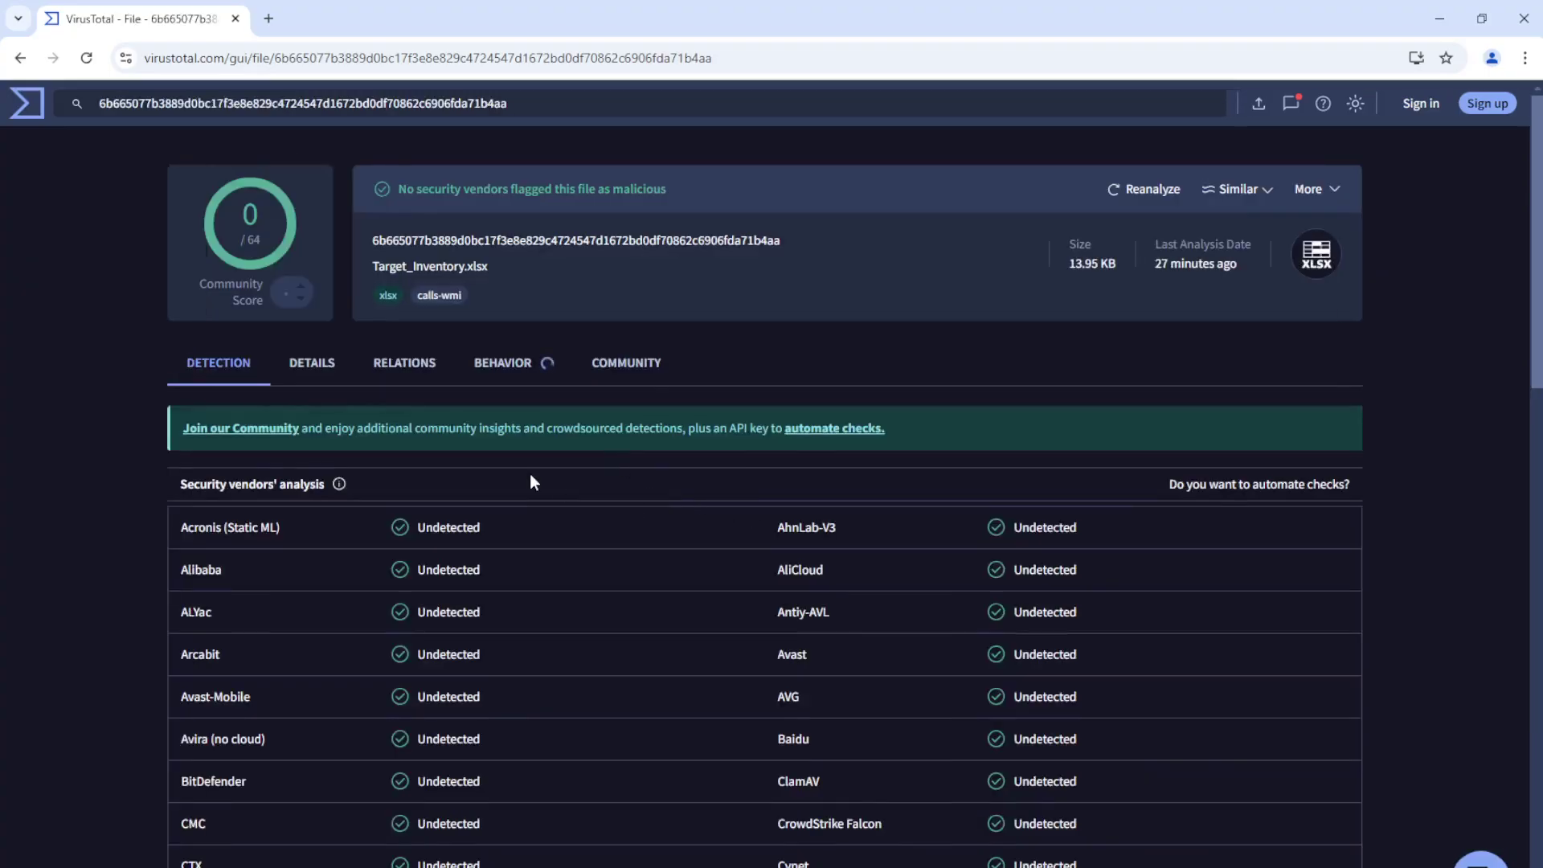
scroll(529, 474, "down", 10)
scroll(530, 466, "down", 5)
scroll(530, 467, "up", 20)
Step: Go back to VirusTotal's upload page and submit vlc-3.0.21-win64 from the Desktop for scanning
left_click(22, 59)
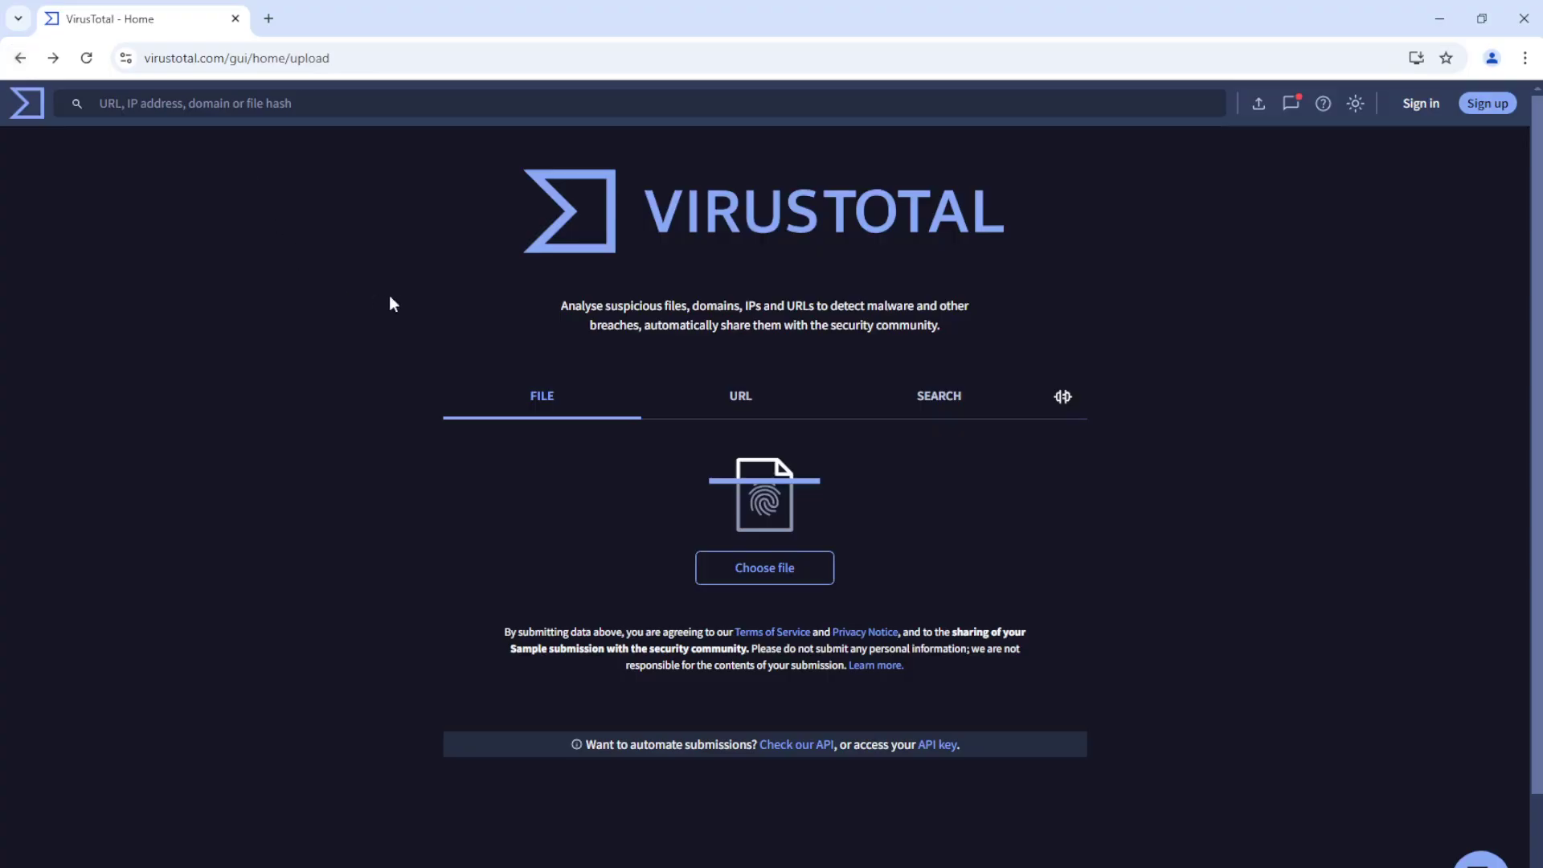
left_click(754, 567)
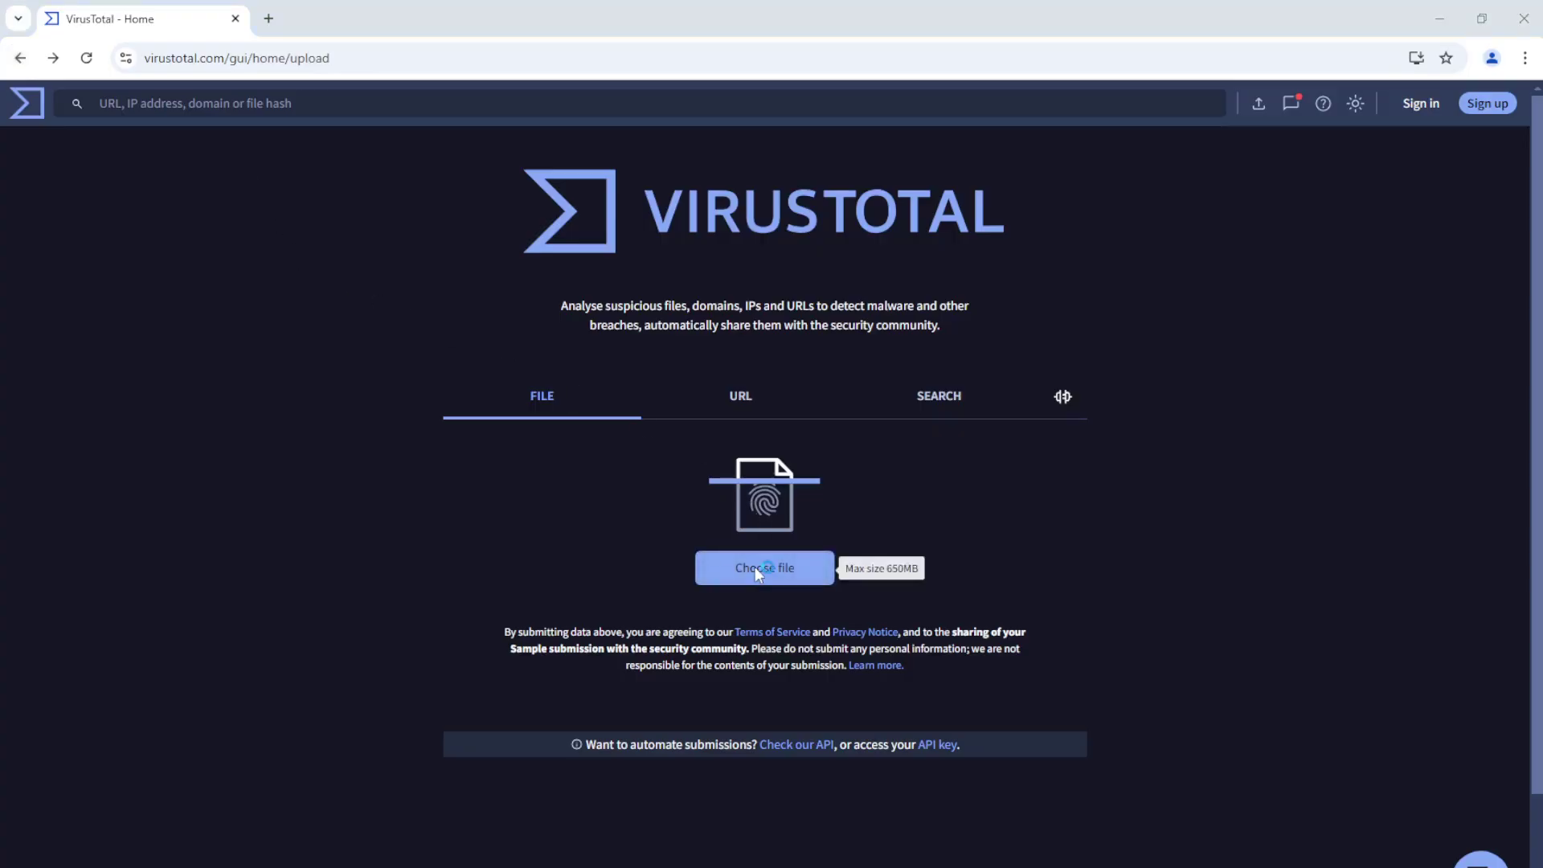
left_click(251, 189)
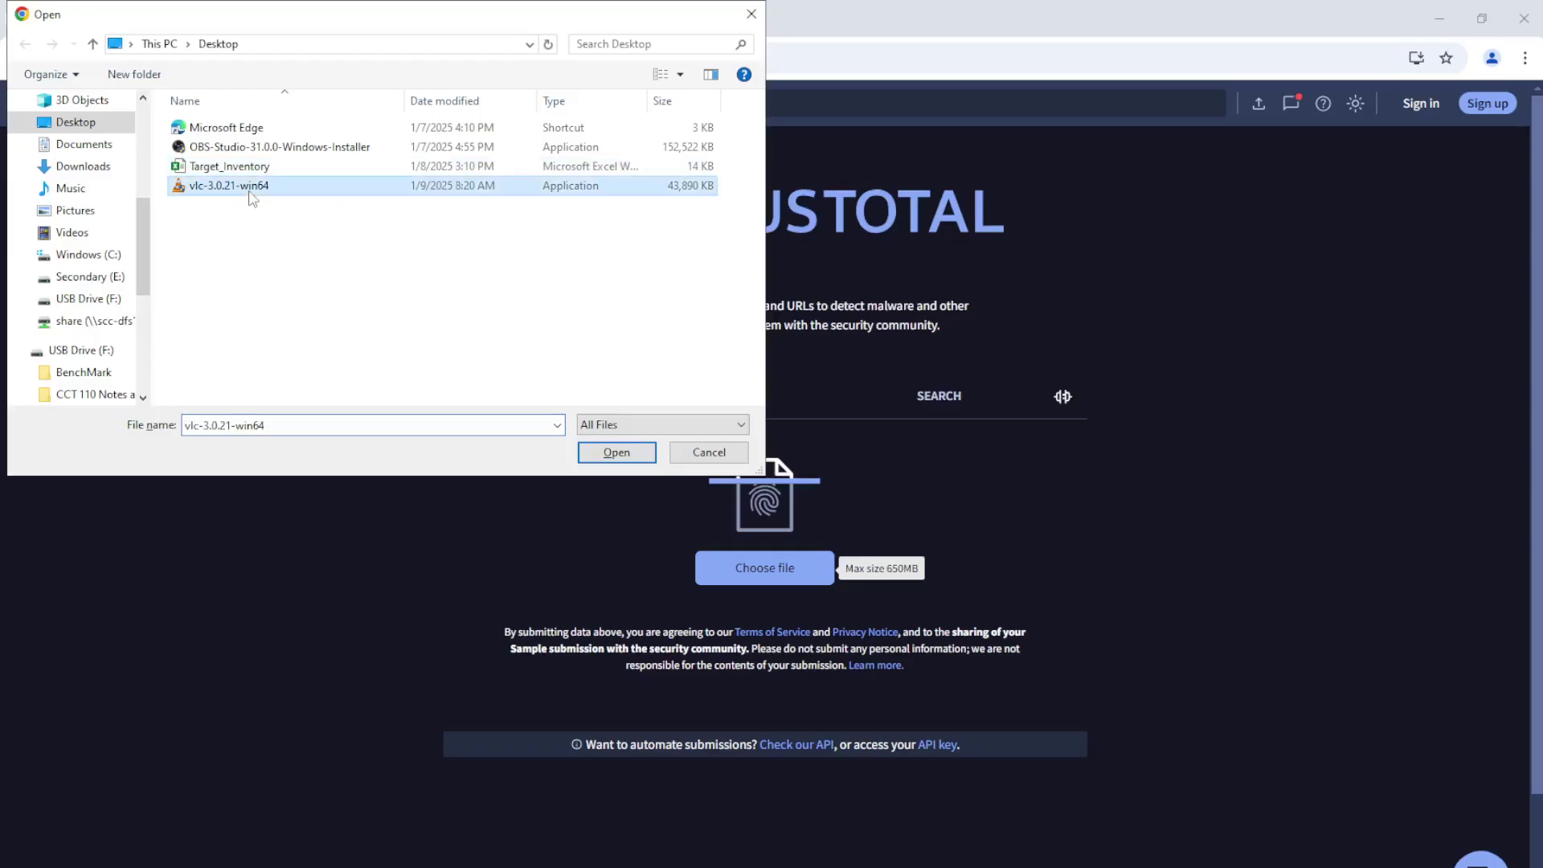
left_click(617, 454)
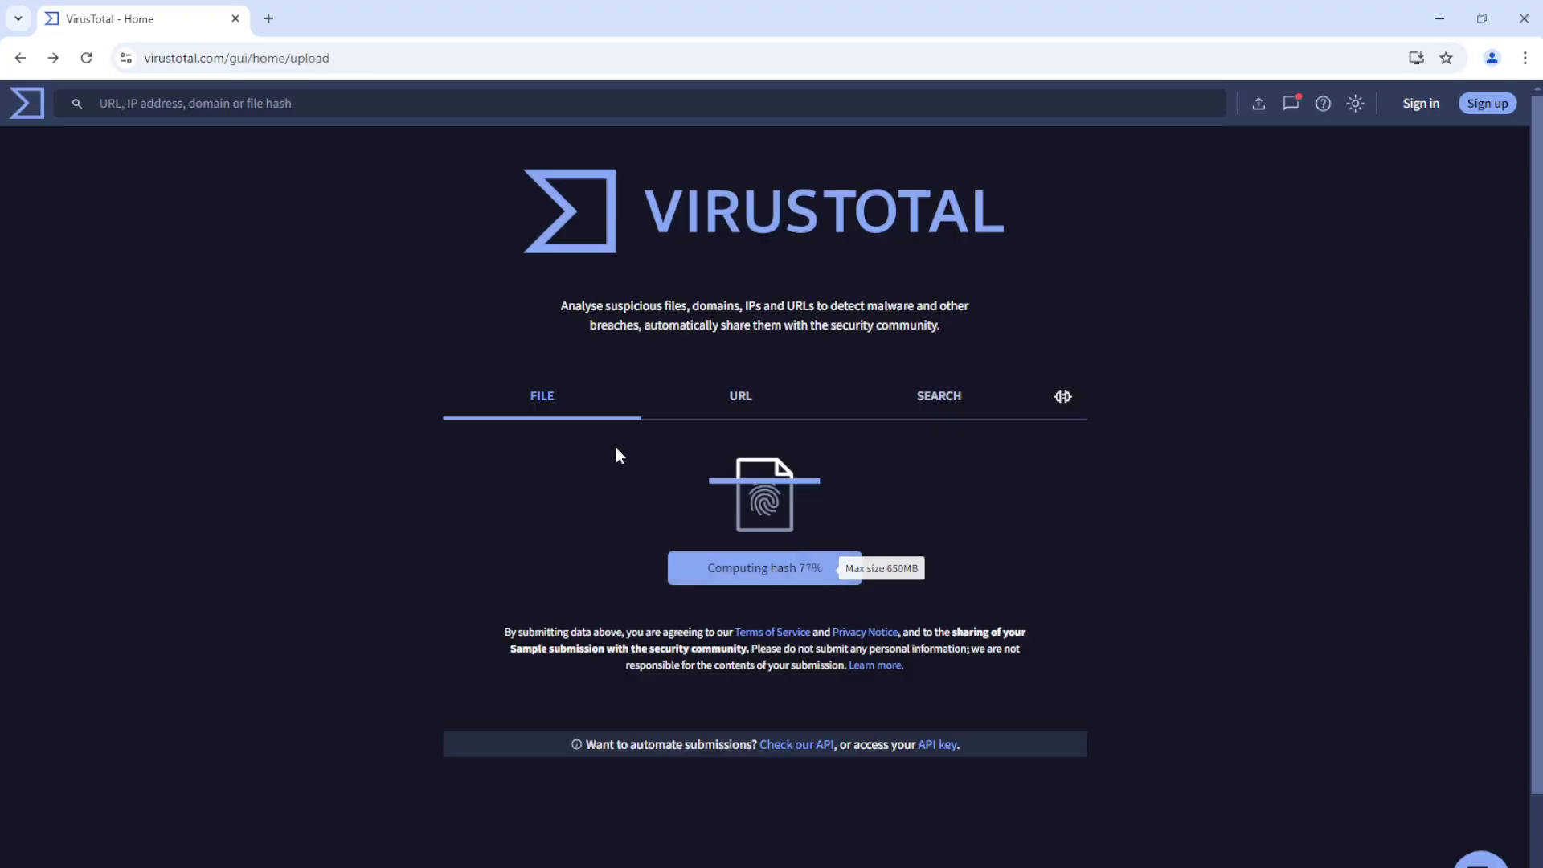
Step: Examine the detection score and the full list of security vendors' verdicts for the vlc-3.0.21-win64 file
scroll(496, 490, "down", 5)
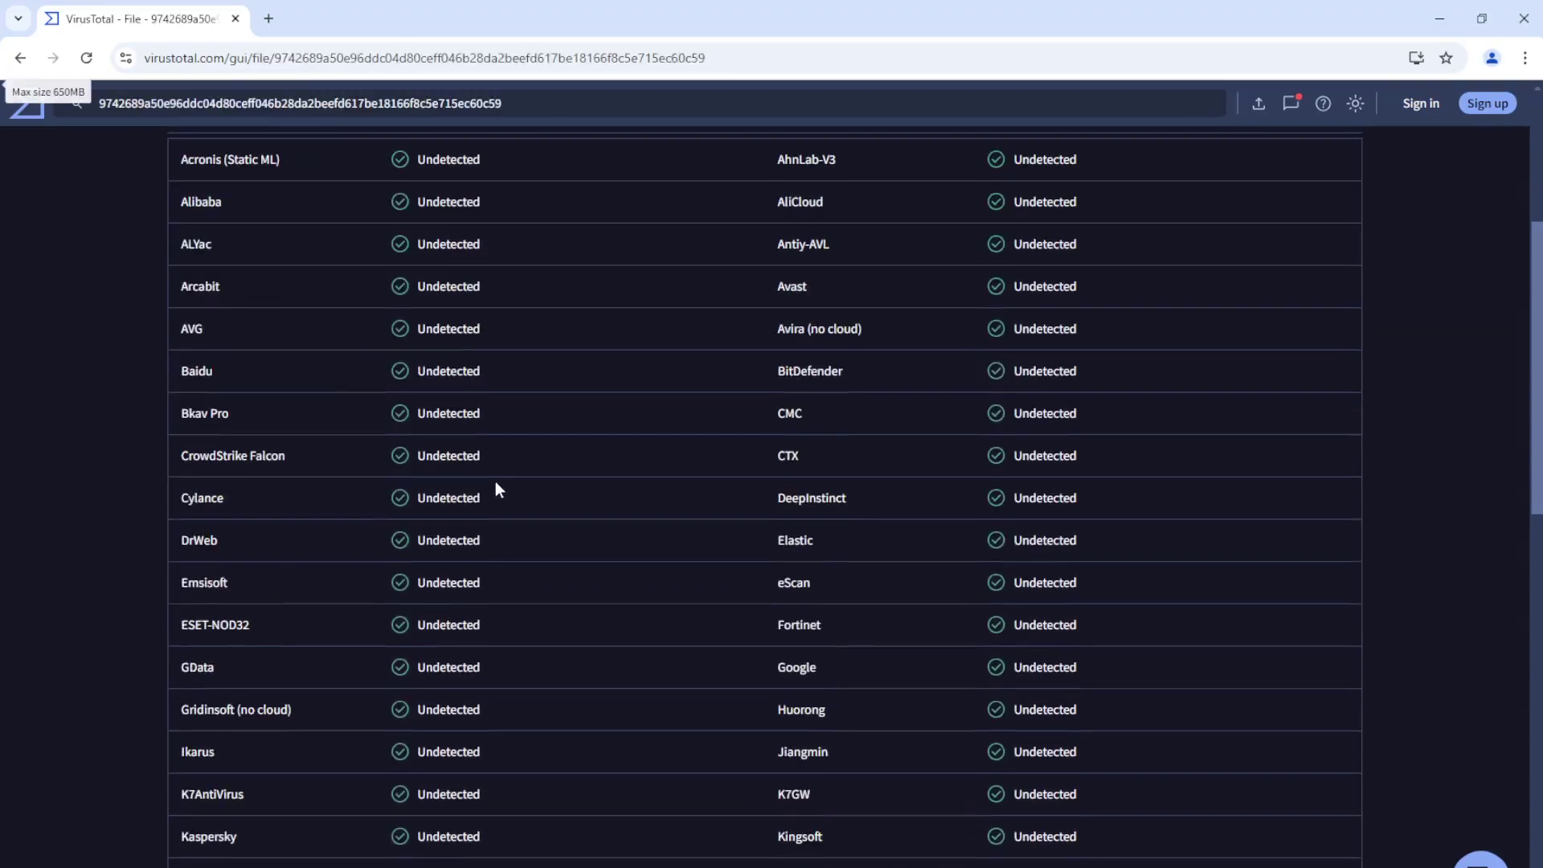
scroll(496, 482, "down", 3)
scroll(495, 482, "up", 8)
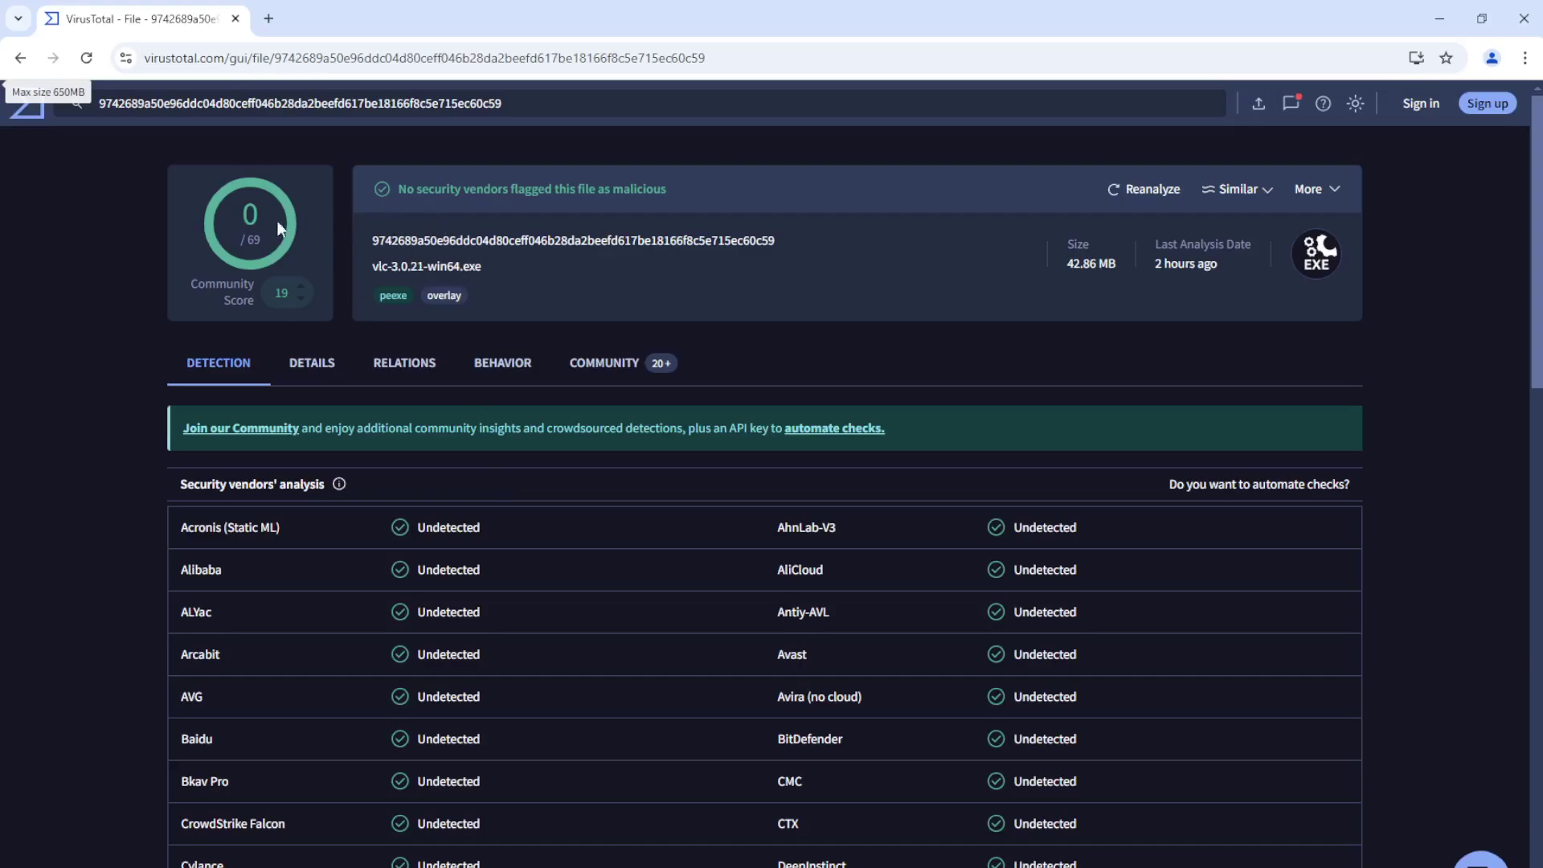
scroll(417, 266, "down", 9)
scroll(427, 267, "down", 5)
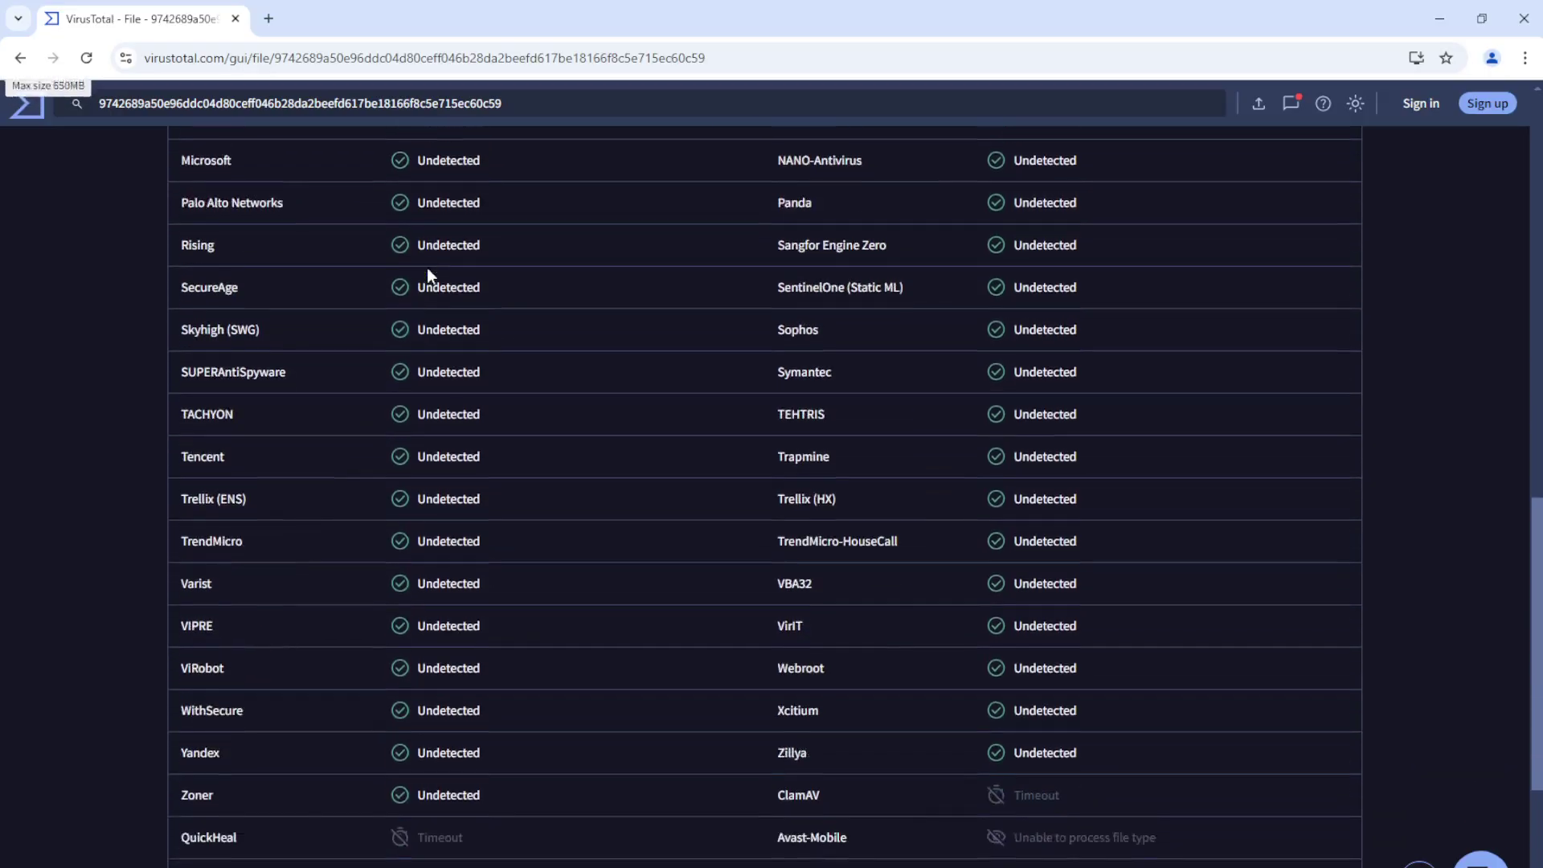
scroll(426, 267, "up", 6)
scroll(427, 268, "down", 5)
scroll(427, 268, "up", 2)
scroll(427, 268, "up", 10)
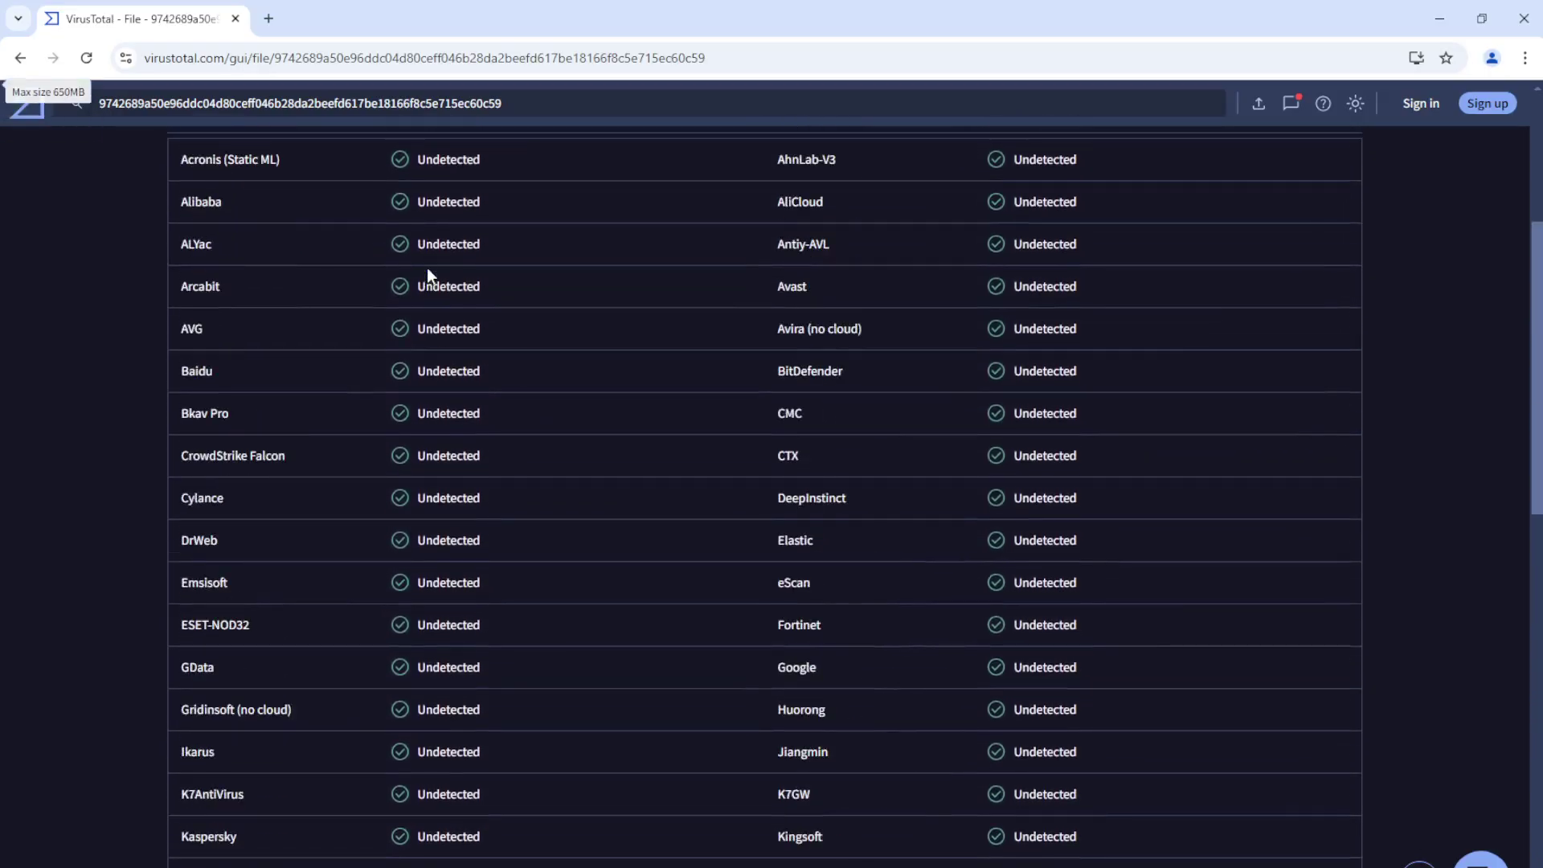